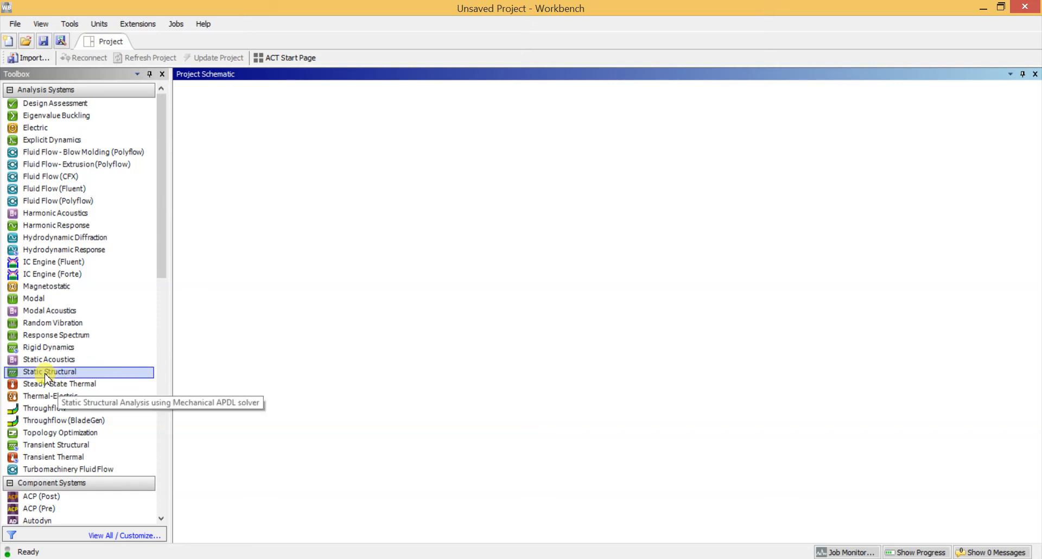
# Step: Add a Static Structural analysis system to the project schematic
pyautogui.doubleClick(46, 373)
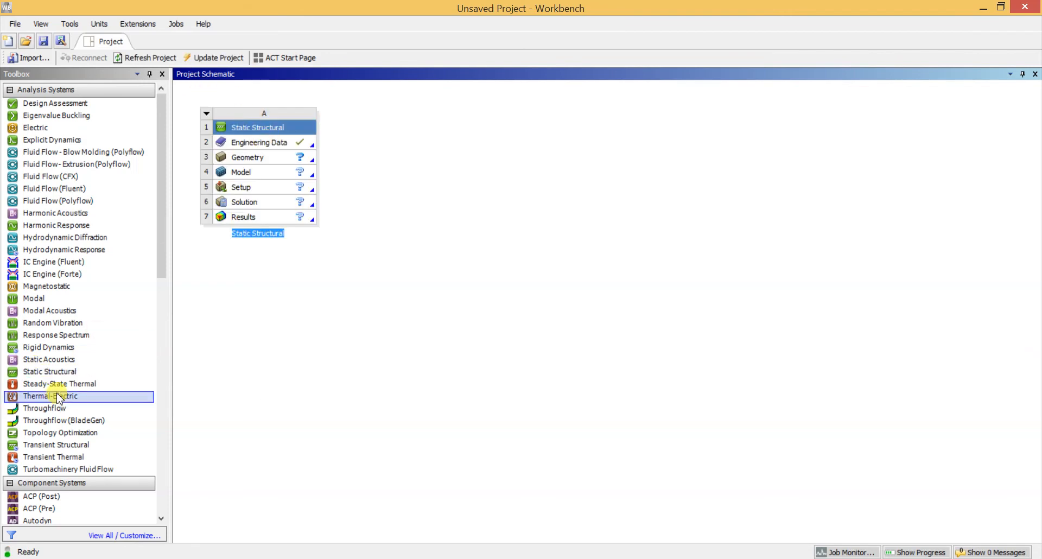
pyautogui.moveTo(38, 377); pyautogui.dragTo(419, 152)
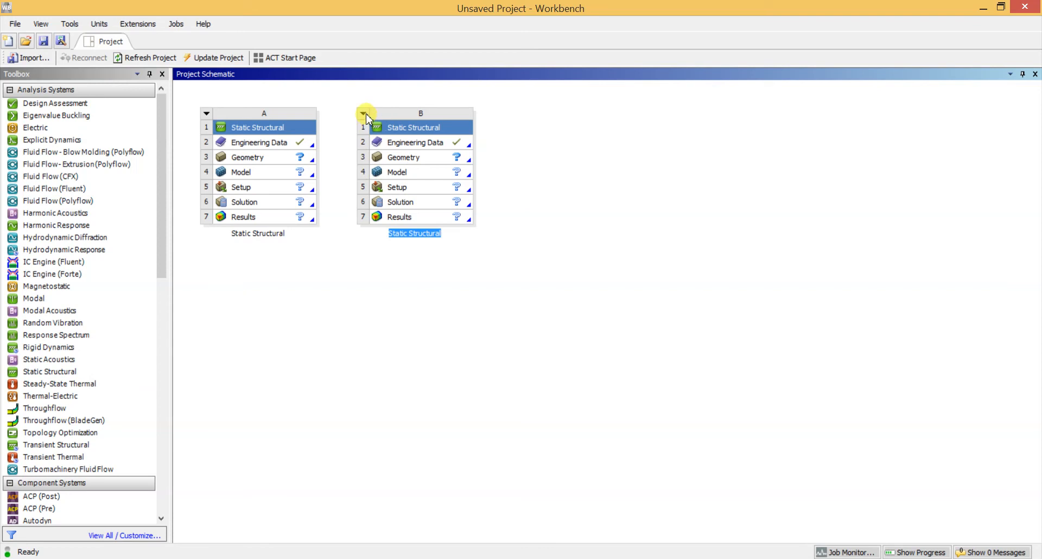
pyautogui.click(363, 112)
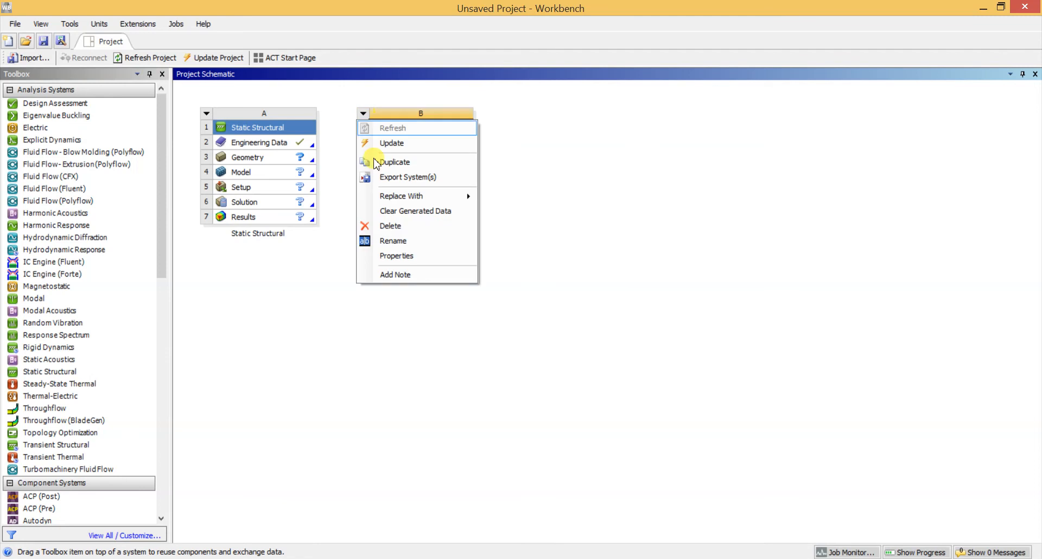
pyautogui.click(392, 226)
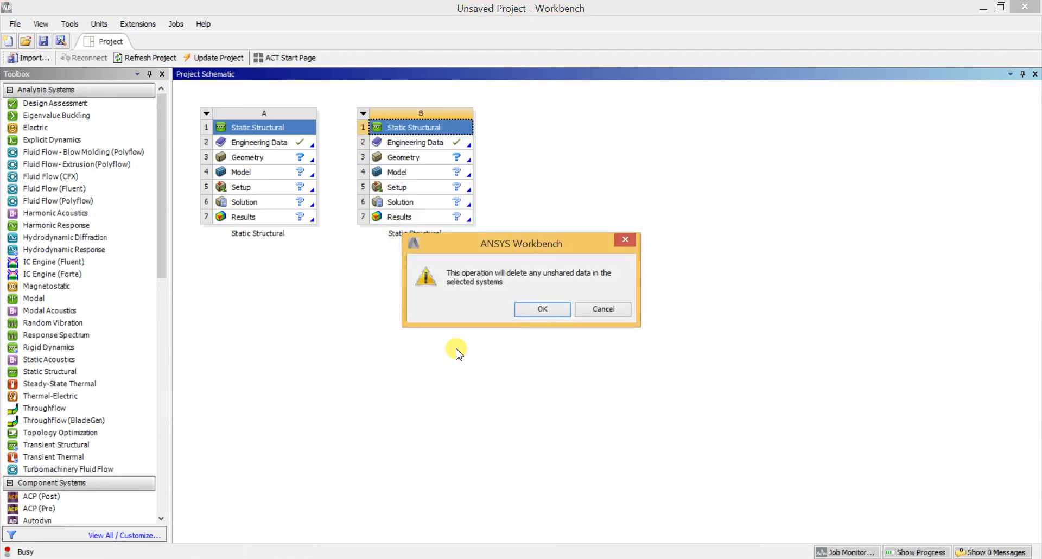
pyautogui.click(543, 309)
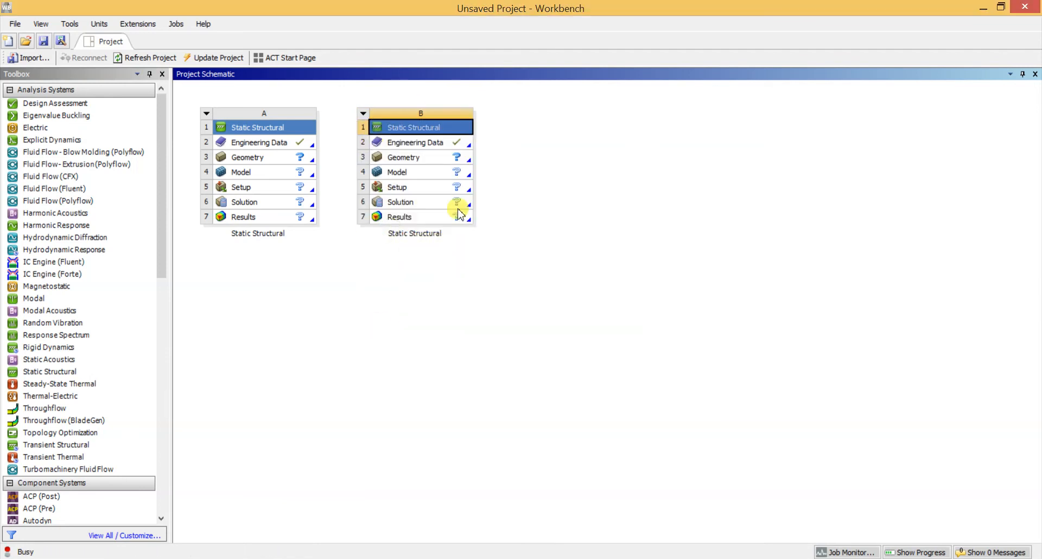
# Step: Open the Engineering Data of the Static Structural system to review the Structural Steel properties, and return to the project
pyautogui.click(286, 144)
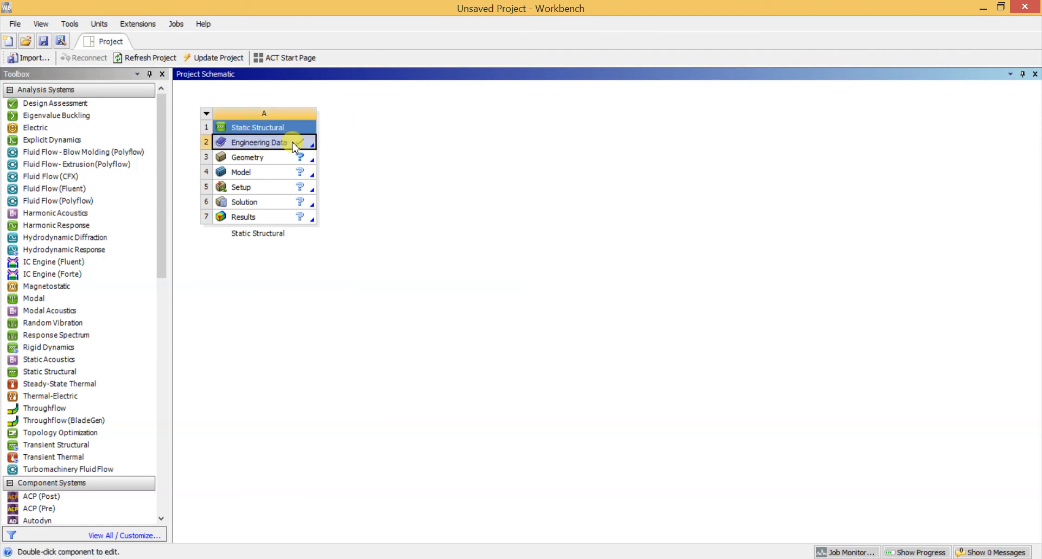
pyautogui.rightClick(296, 144)
pyautogui.click(345, 146)
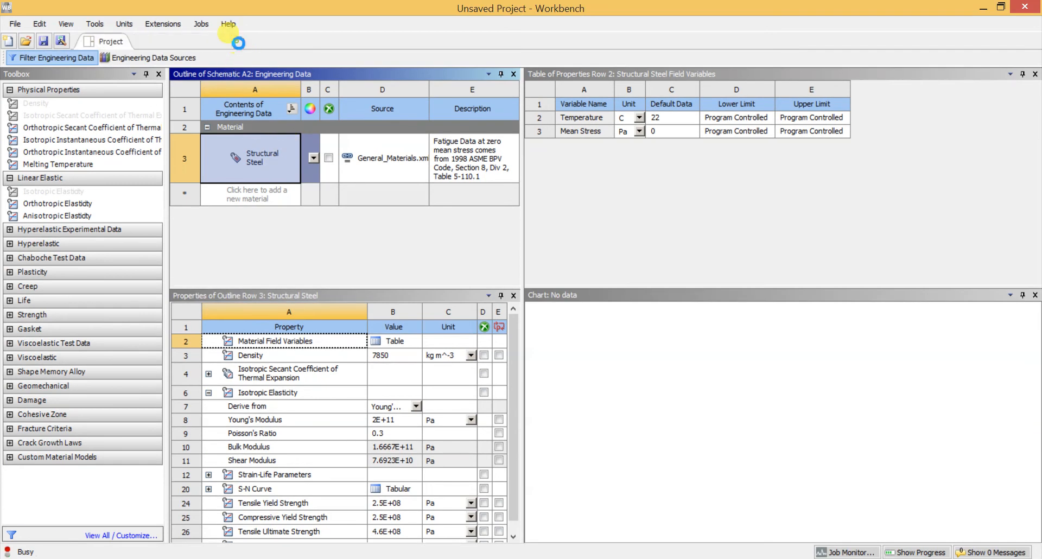
pyautogui.click(235, 42)
# Step: Import the SOLIDWORKS part "L angle" from the Desktop as the Static Structural system's geometry
pyautogui.click(290, 162)
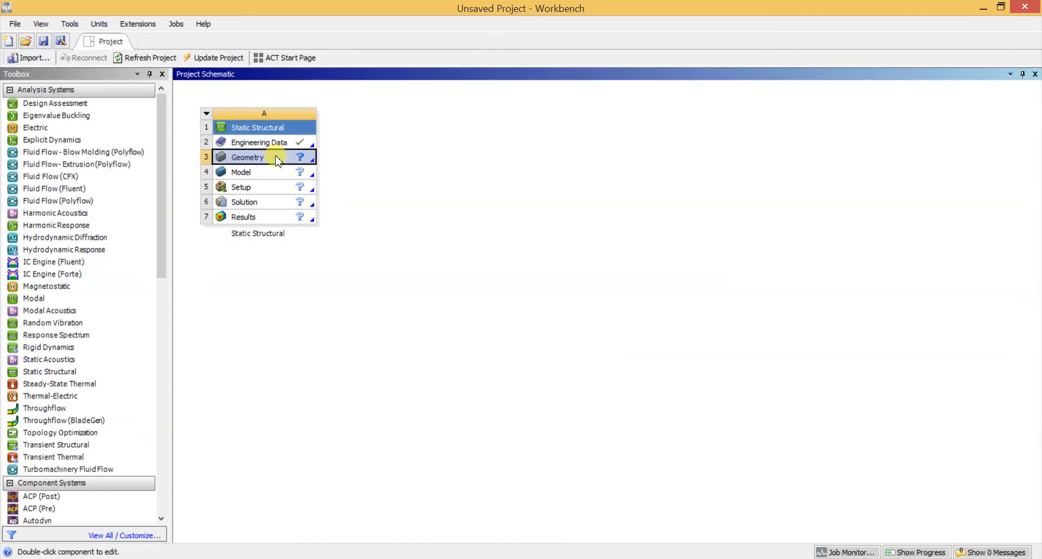
pyautogui.rightClick(276, 158)
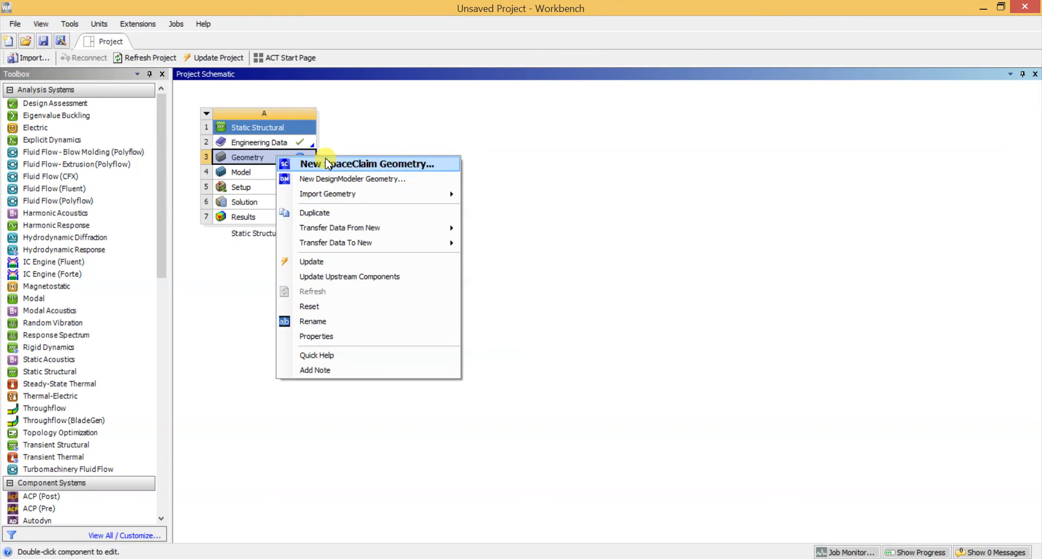
pyautogui.moveTo(375, 198)
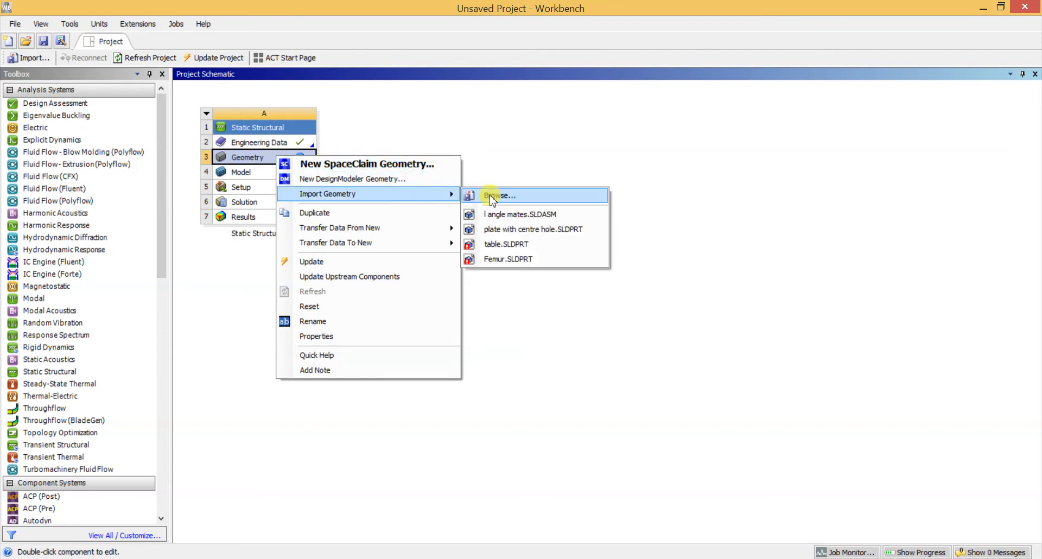
pyautogui.click(492, 197)
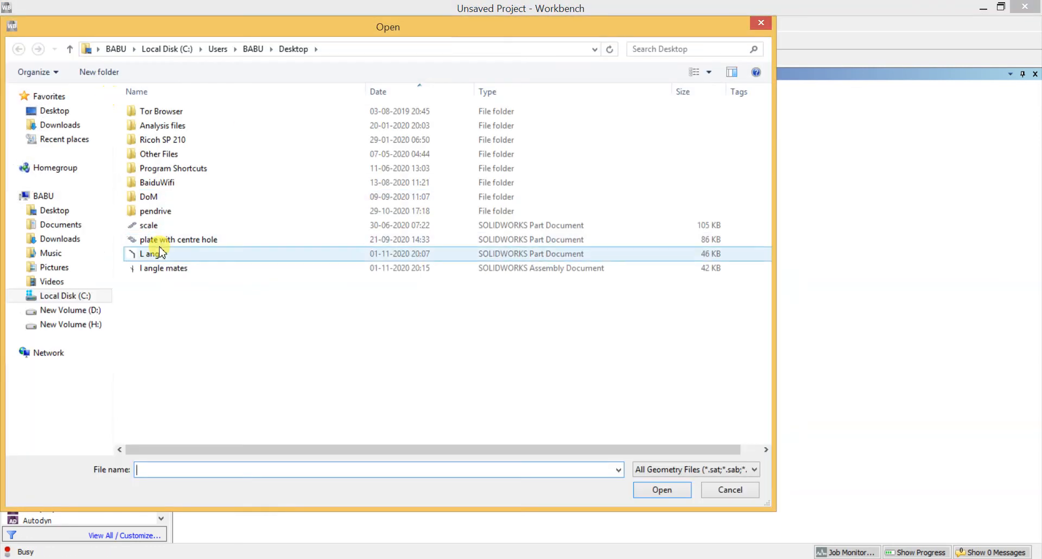
pyautogui.click(159, 253)
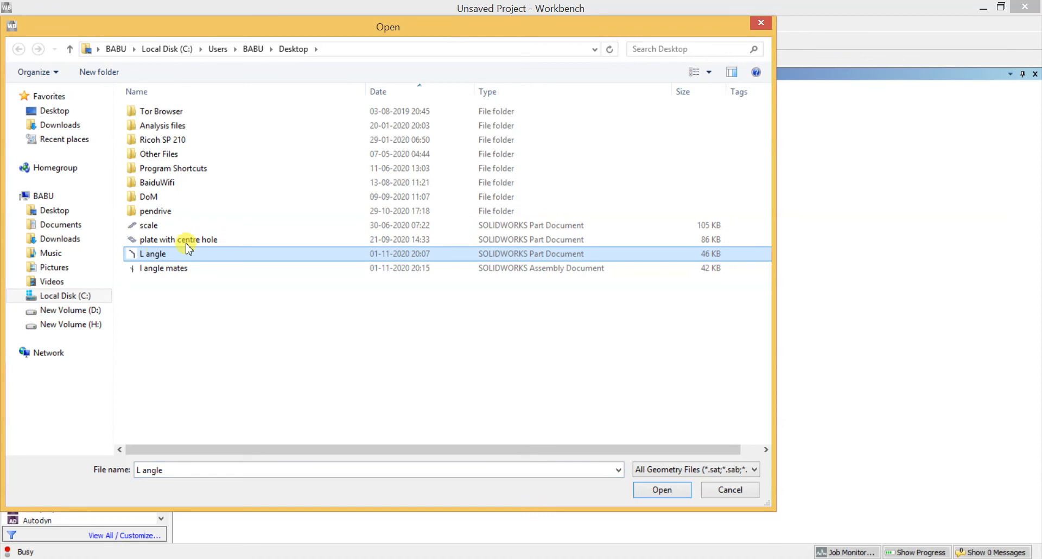
pyautogui.click(676, 492)
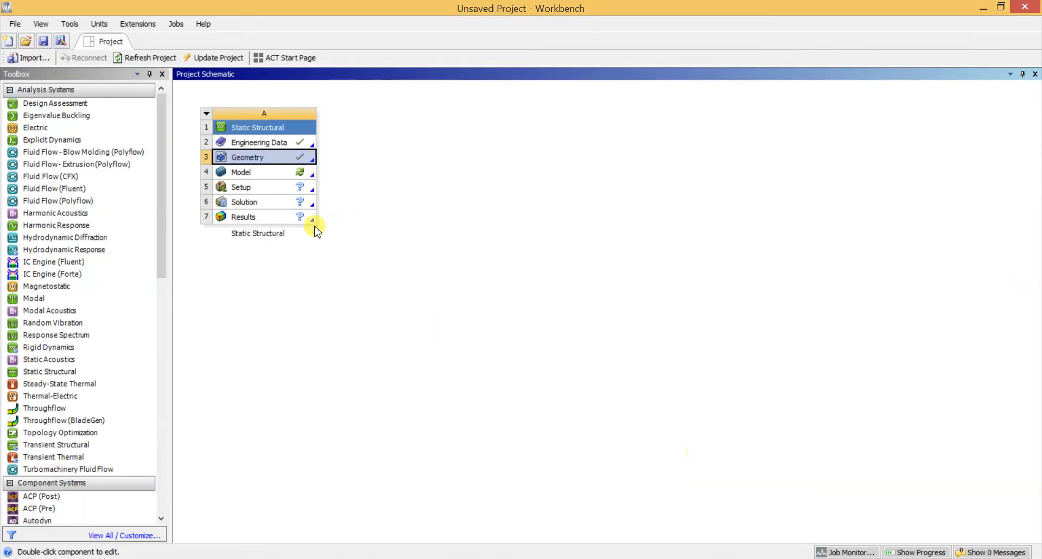
# Step: Open the Static Structural system's model for editing in Mechanical
pyautogui.click(264, 171)
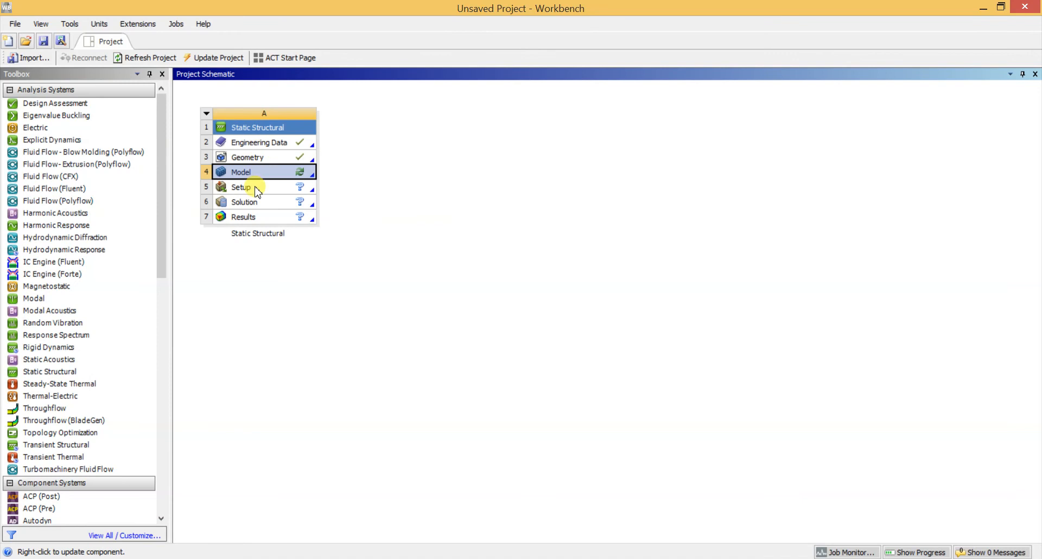
pyautogui.rightClick(265, 172)
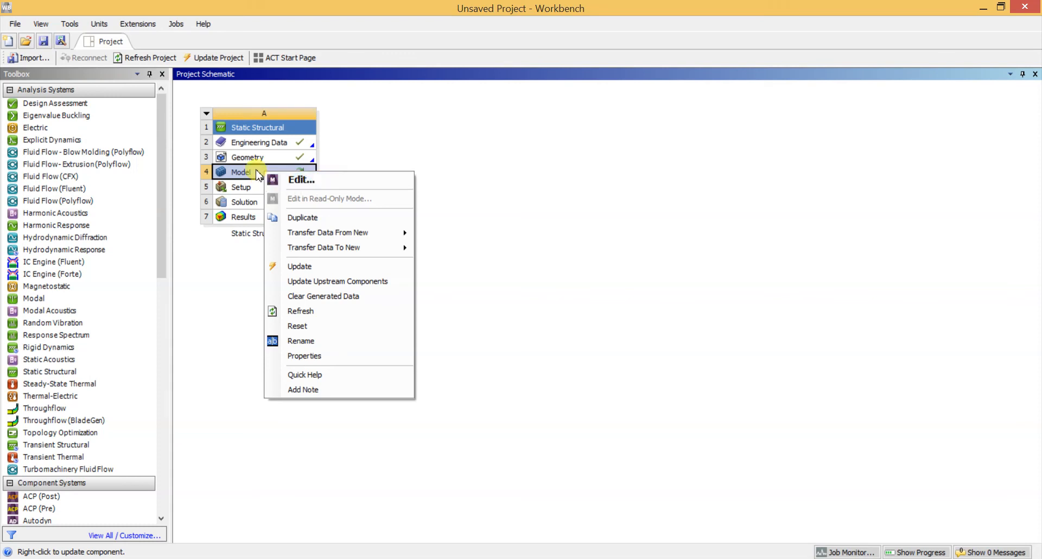
pyautogui.click(370, 183)
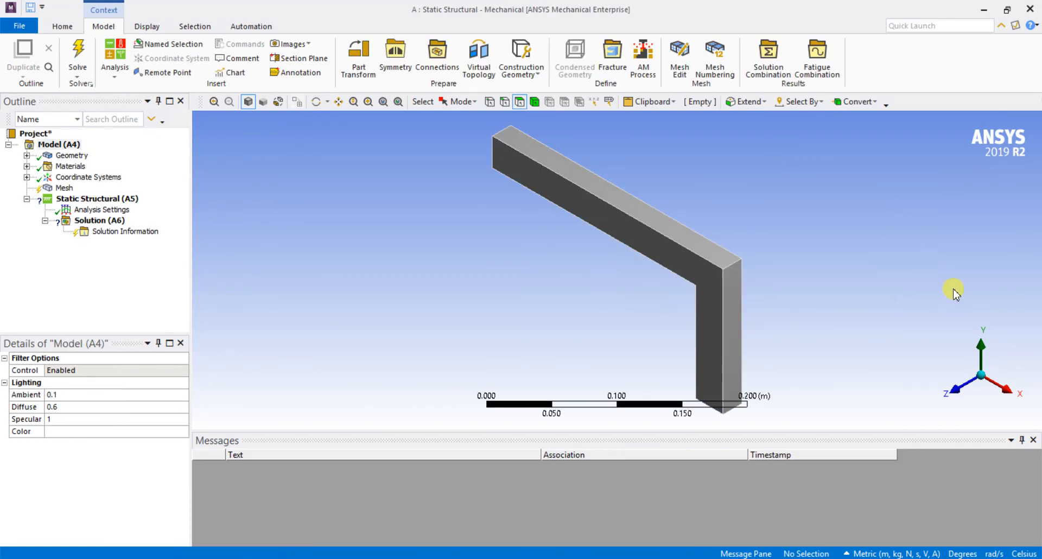
# Step: Orient the L-angle model to the Front view
pyautogui.moveTo(521, 288); pyautogui.dragTo(707, 265, button='middle')
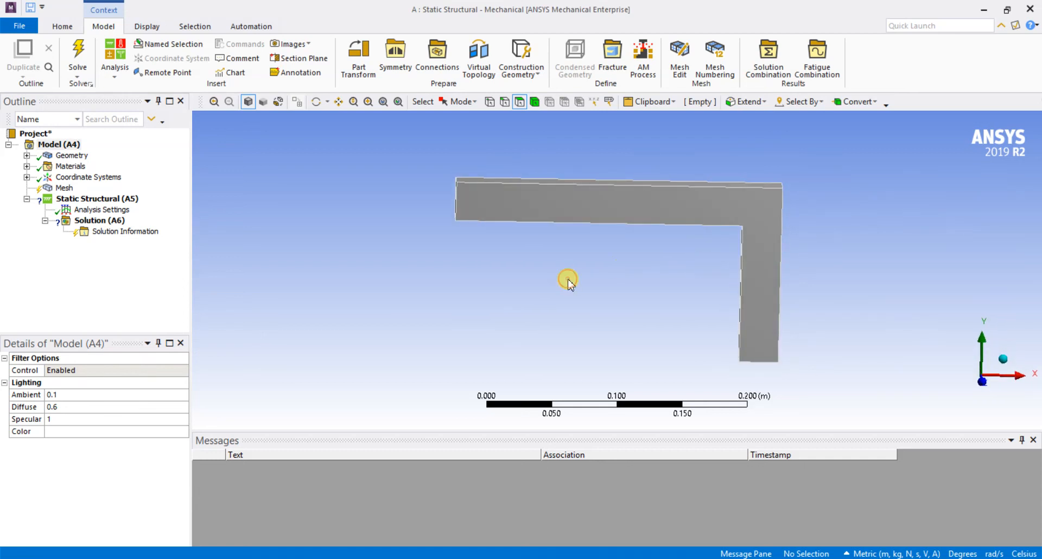
pyautogui.rightClick(568, 282)
pyautogui.moveTo(624, 445)
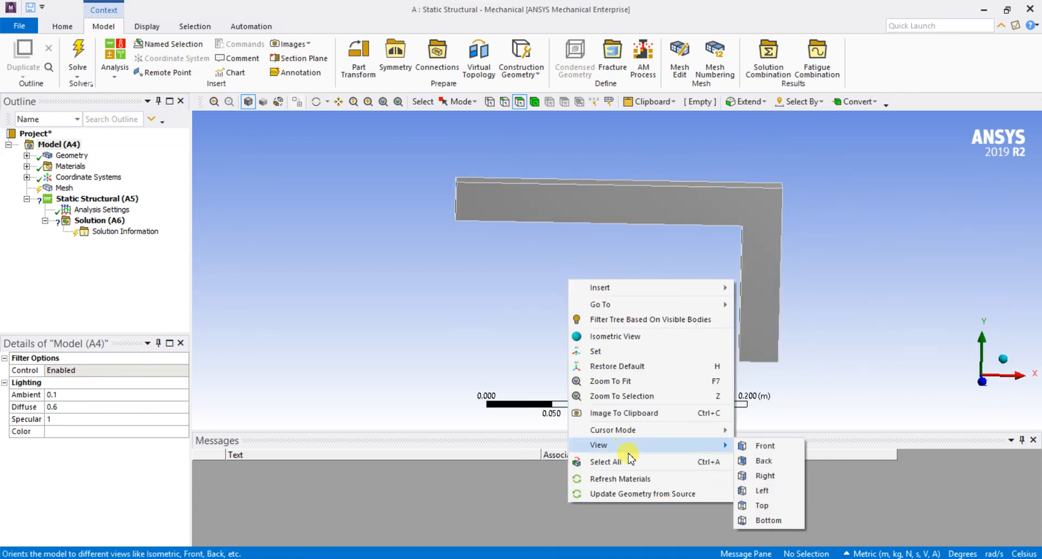
pyautogui.click(762, 445)
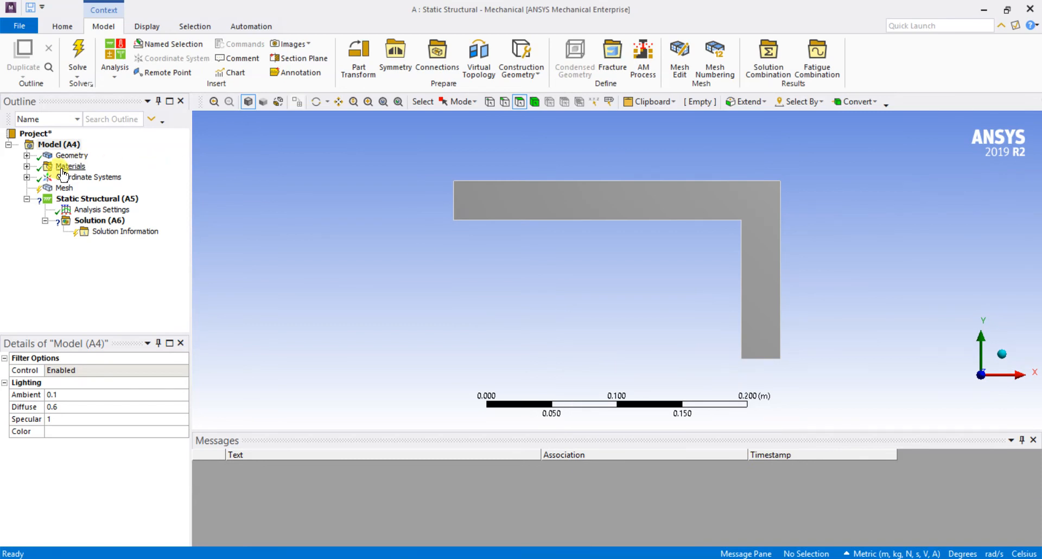
# Step: Generate a mesh on the L-angle part with the default mesh settings
pyautogui.rightClick(62, 189)
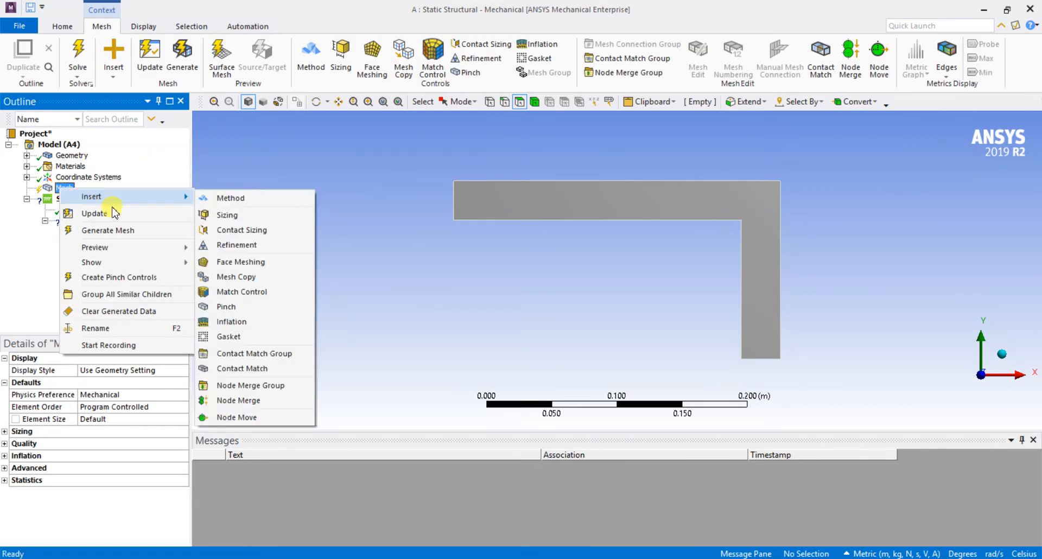
pyautogui.click(109, 230)
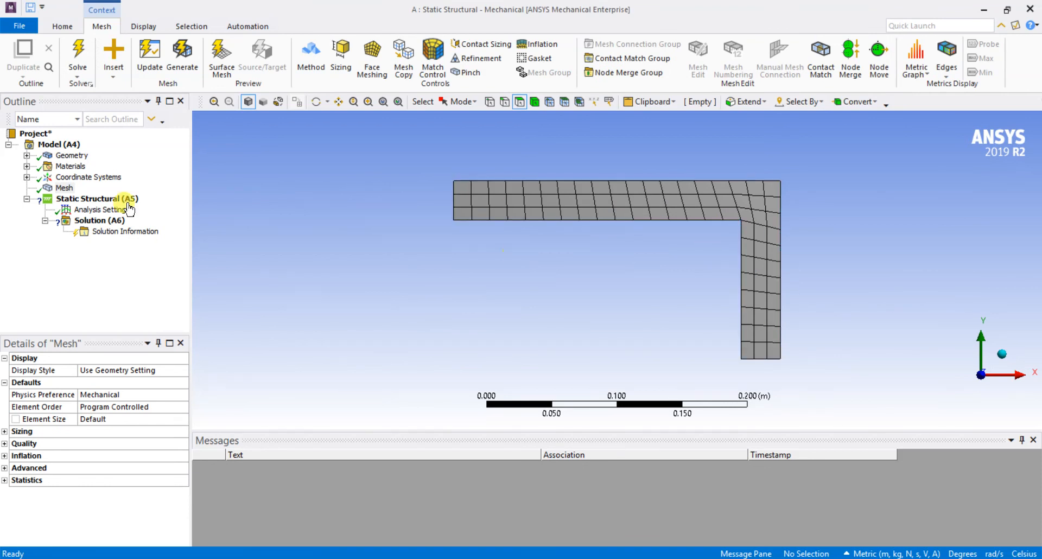
pyautogui.click(61, 187)
pyautogui.rightClick(58, 192)
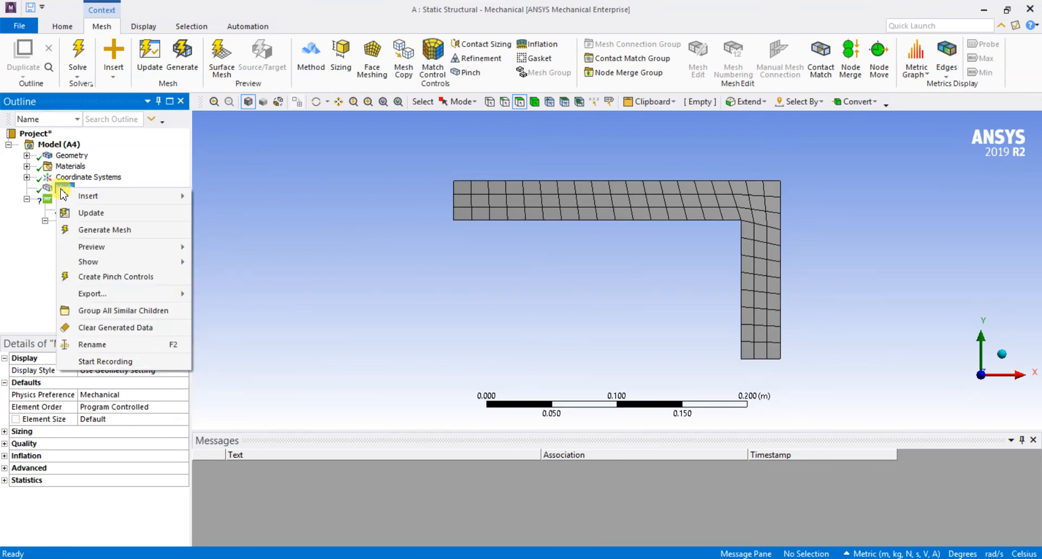
pyautogui.click(37, 242)
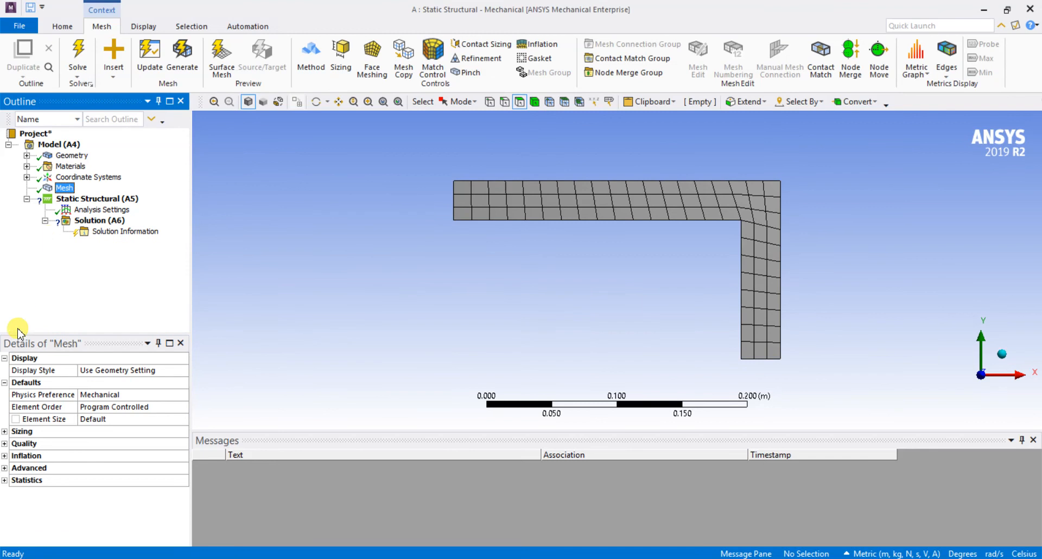
# Step: Set the mesh sizing's Span Angle Center to Fine and regenerate the mesh
pyautogui.click(5, 431)
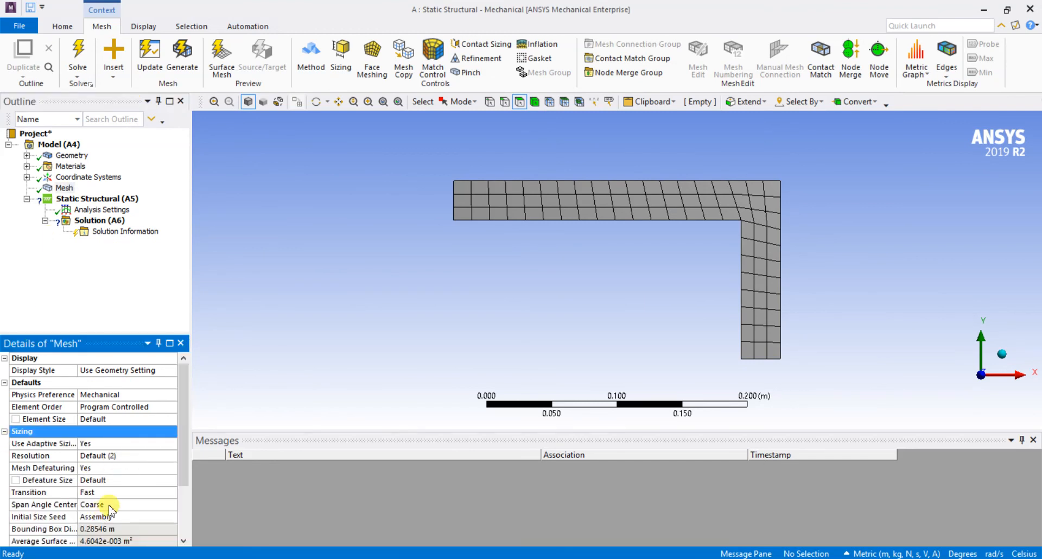
pyautogui.click(131, 504)
pyautogui.click(170, 504)
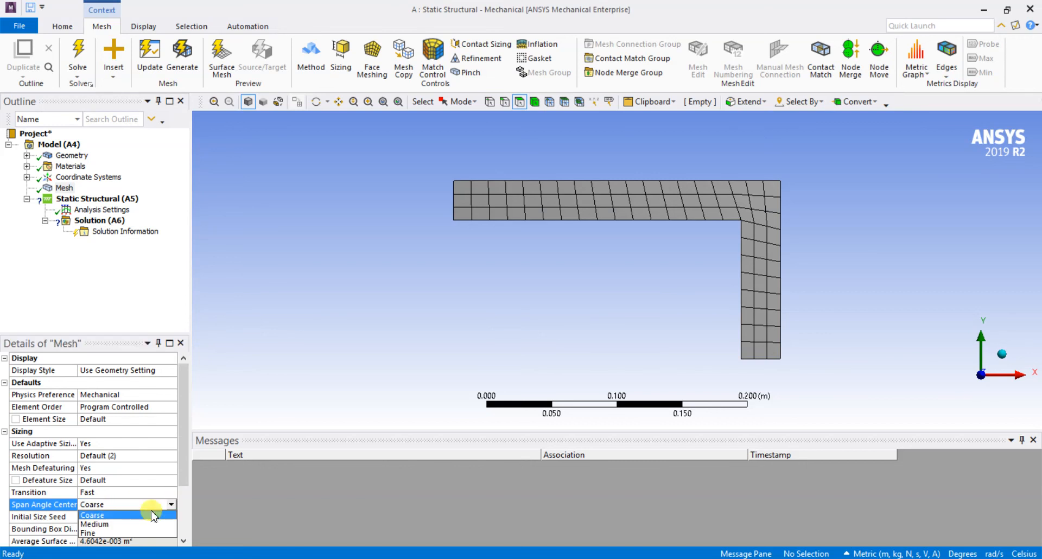
pyautogui.click(108, 532)
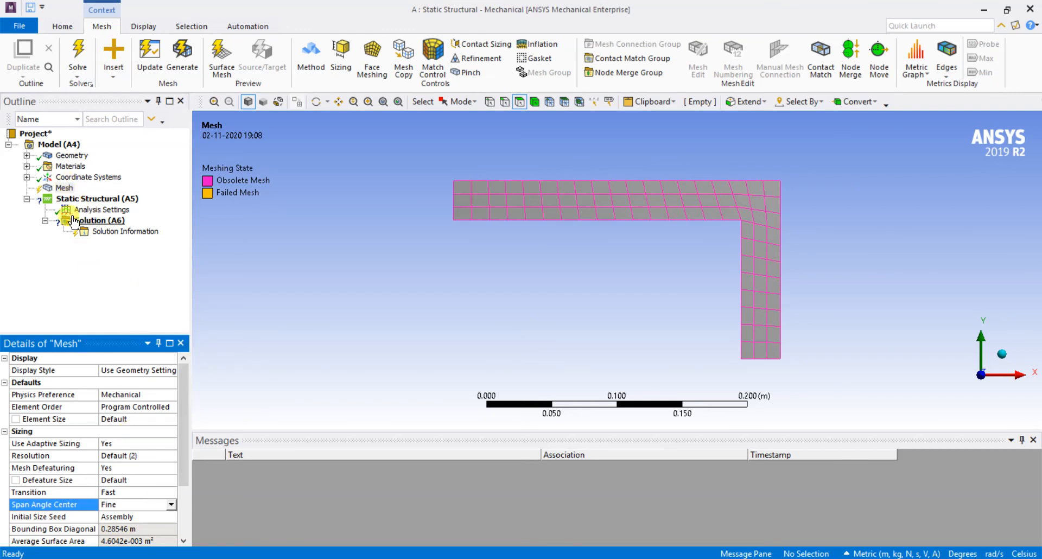
pyautogui.rightClick(64, 188)
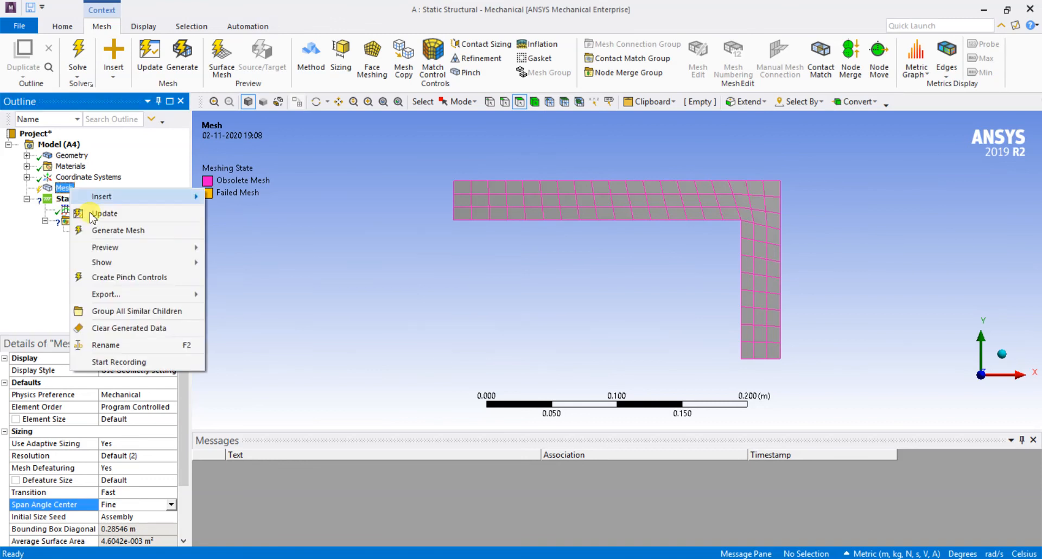
pyautogui.click(118, 231)
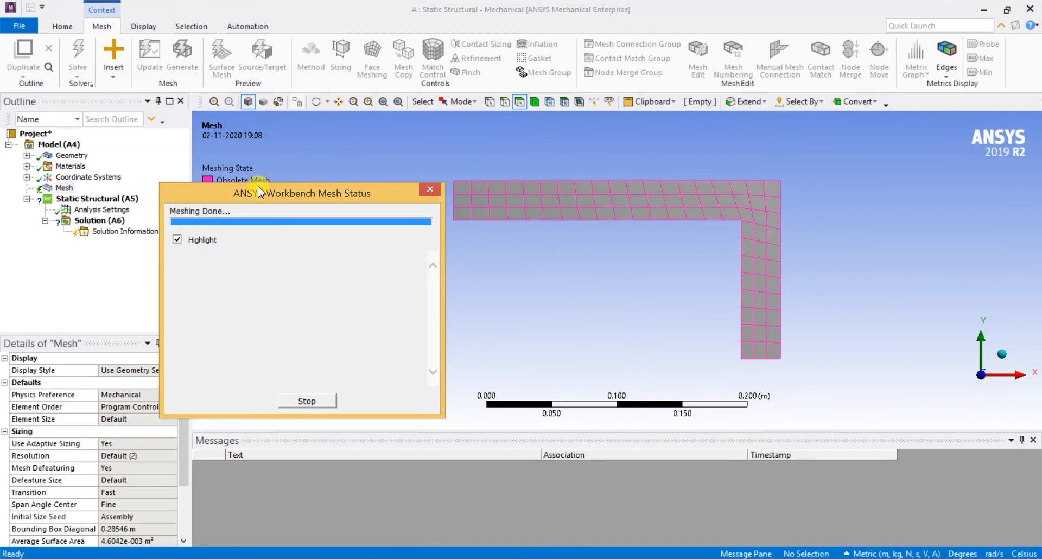
pyautogui.moveTo(290, 185); pyautogui.dragTo(356, 165)
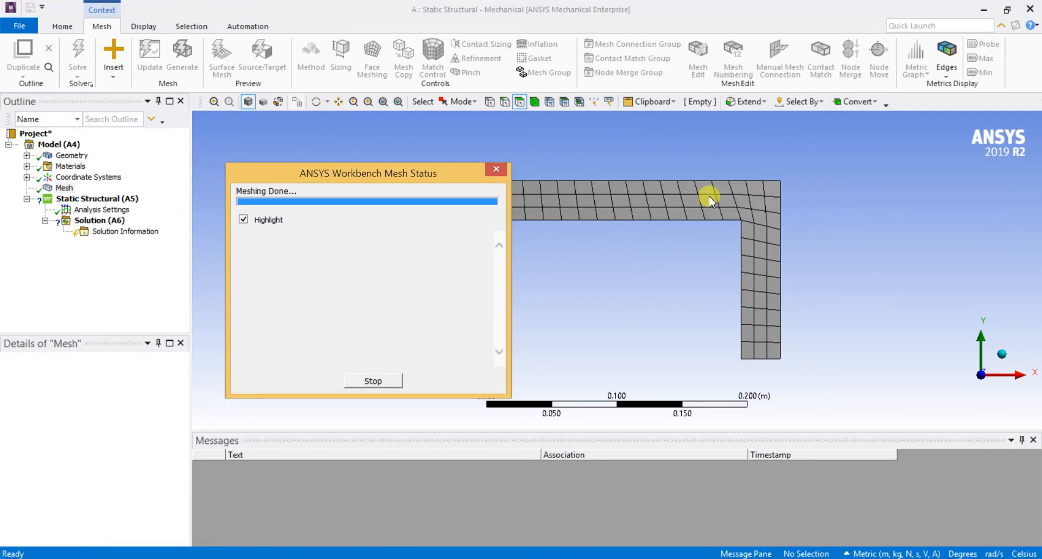
# Step: Insert a Force load and a Fixed Support into the Static Structural analysis
pyautogui.rightClick(108, 198)
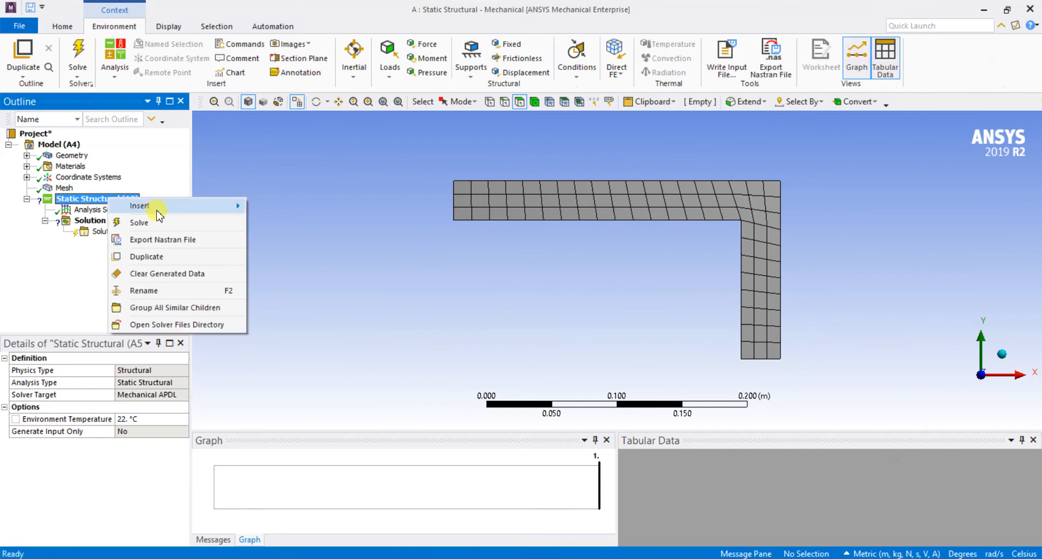
pyautogui.moveTo(156, 209)
pyautogui.click(305, 135)
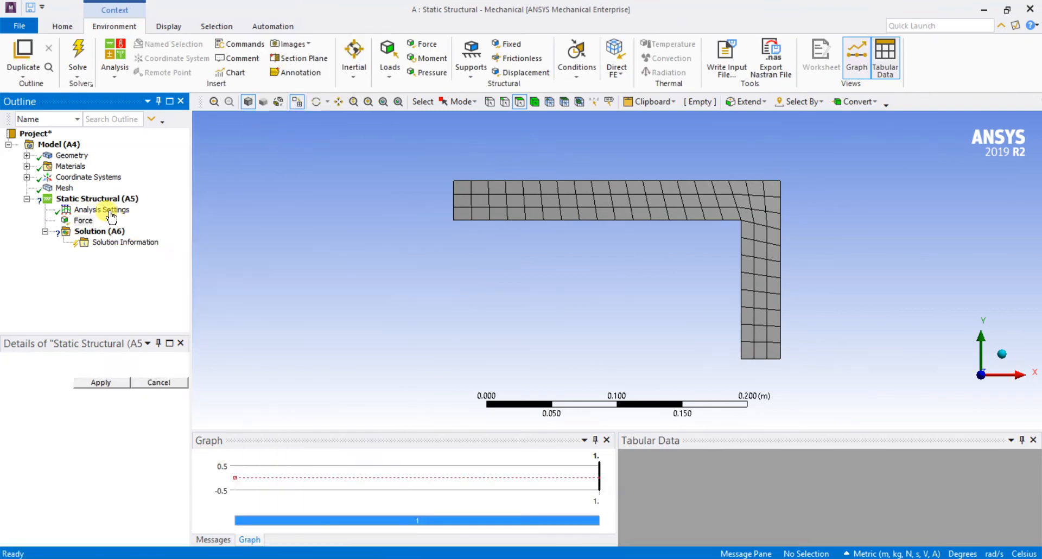
pyautogui.rightClick(109, 198)
pyautogui.moveTo(147, 204)
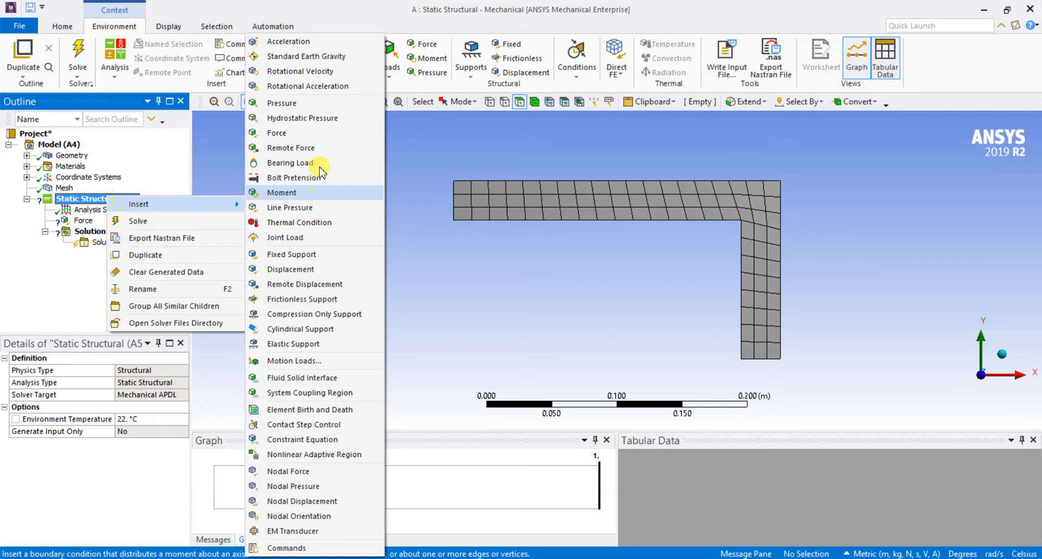
pyautogui.click(327, 254)
pyautogui.click(124, 288)
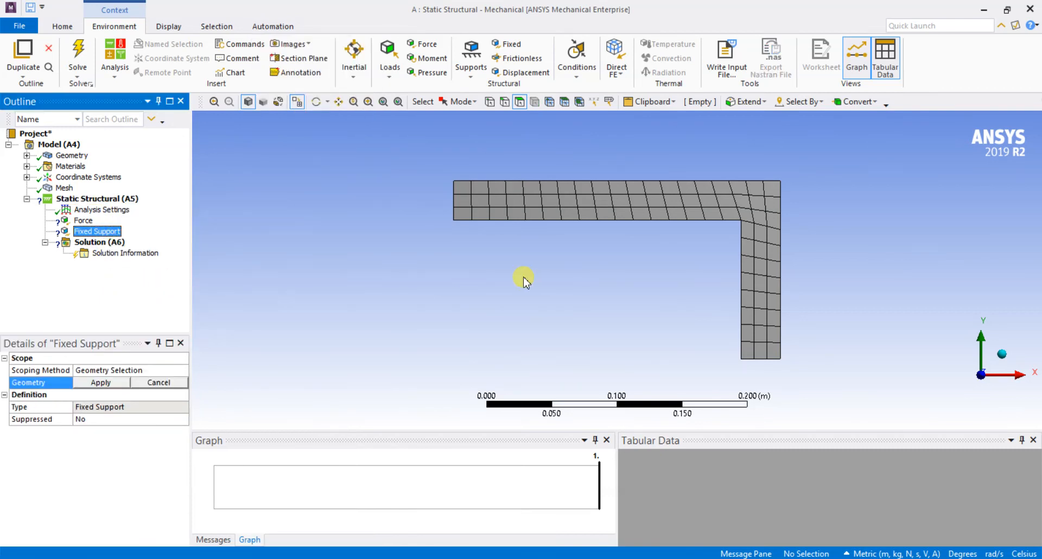
# Step: Scope the Fixed Support to the inner side face and the free end face of the L-angle's short leg
pyautogui.moveTo(904, 295); pyautogui.dragTo(810, 249, button='middle')
pyautogui.click(774, 290)
pyautogui.click(751, 273)
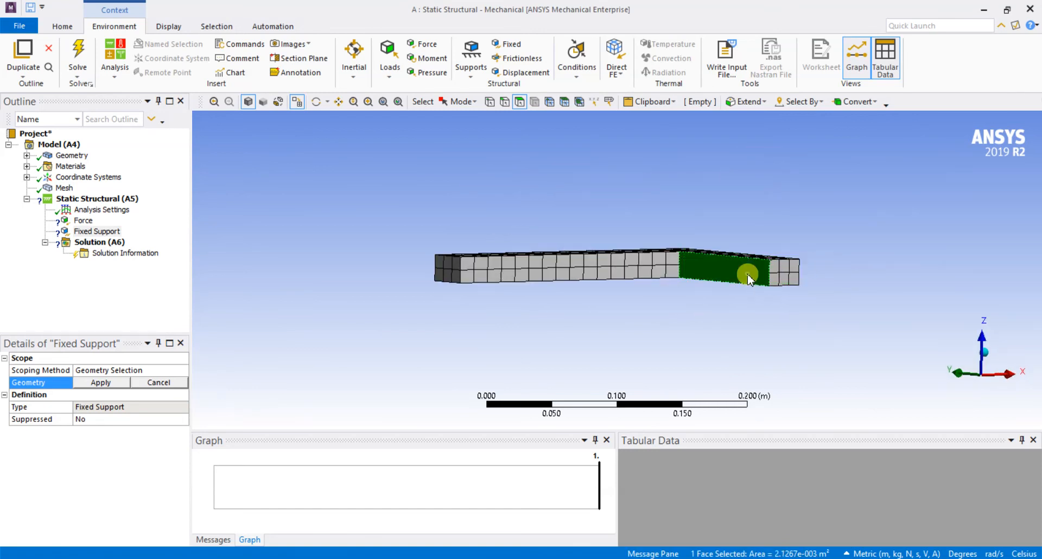
pyautogui.keyDown('ctrl'); pyautogui.click(797, 281); pyautogui.keyUp('ctrl')
pyautogui.moveTo(862, 268); pyautogui.dragTo(867, 342, button='middle')
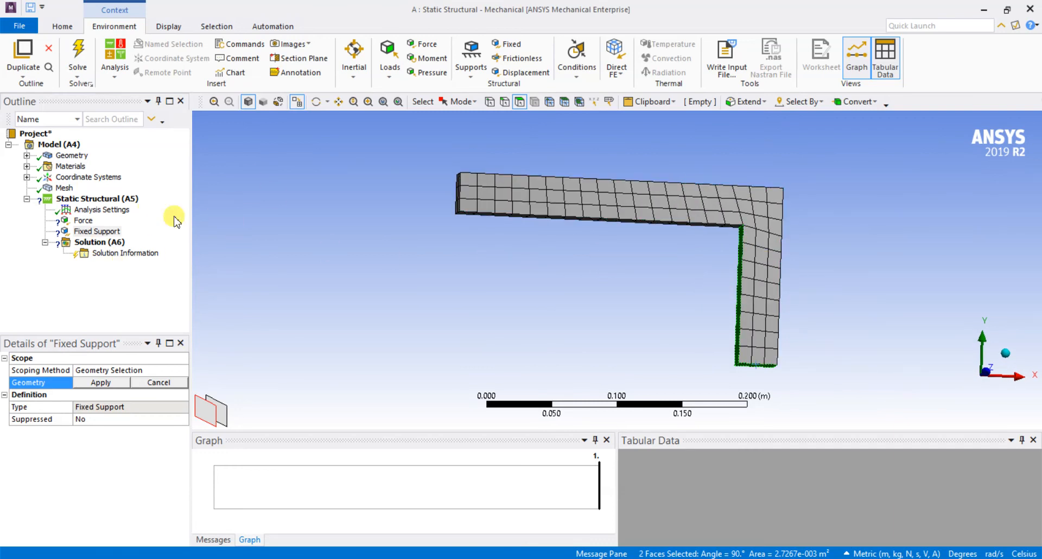
pyautogui.click(102, 382)
# Step: Add the outer side face of the short leg to the Fixed Support's scope
pyautogui.moveTo(560, 310); pyautogui.dragTo(709, 298, button='middle')
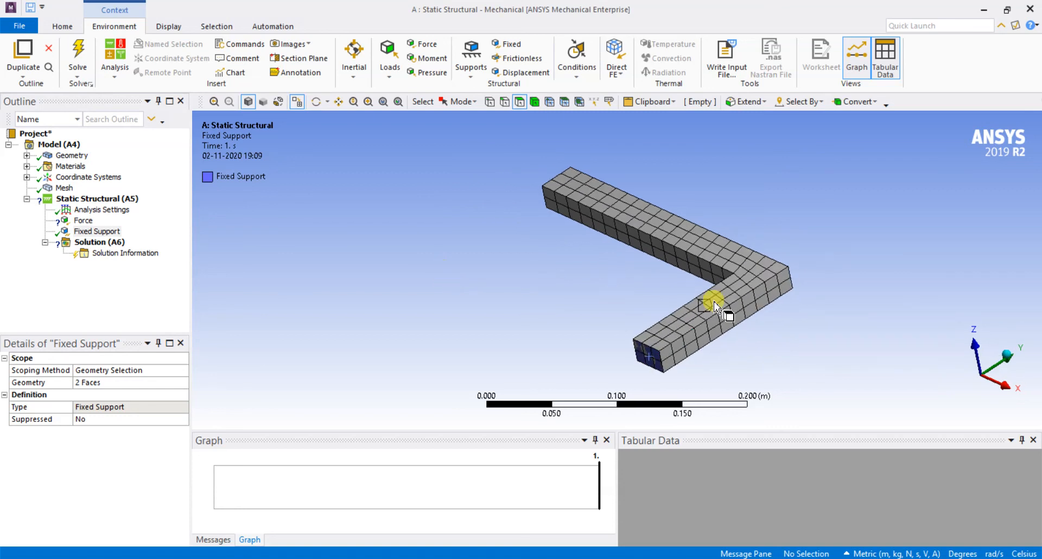
pyautogui.click(737, 319)
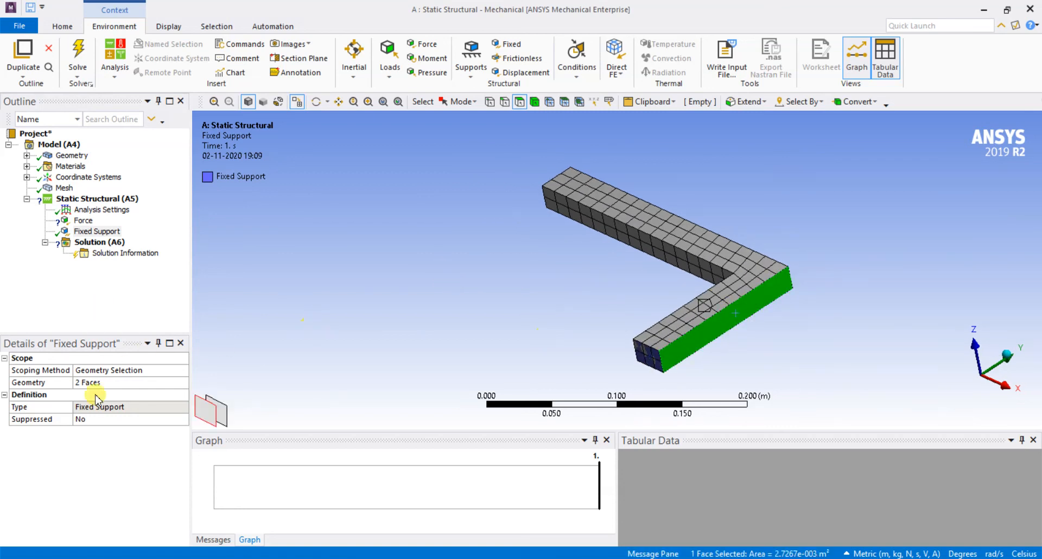
pyautogui.click(774, 290)
pyautogui.click(786, 271)
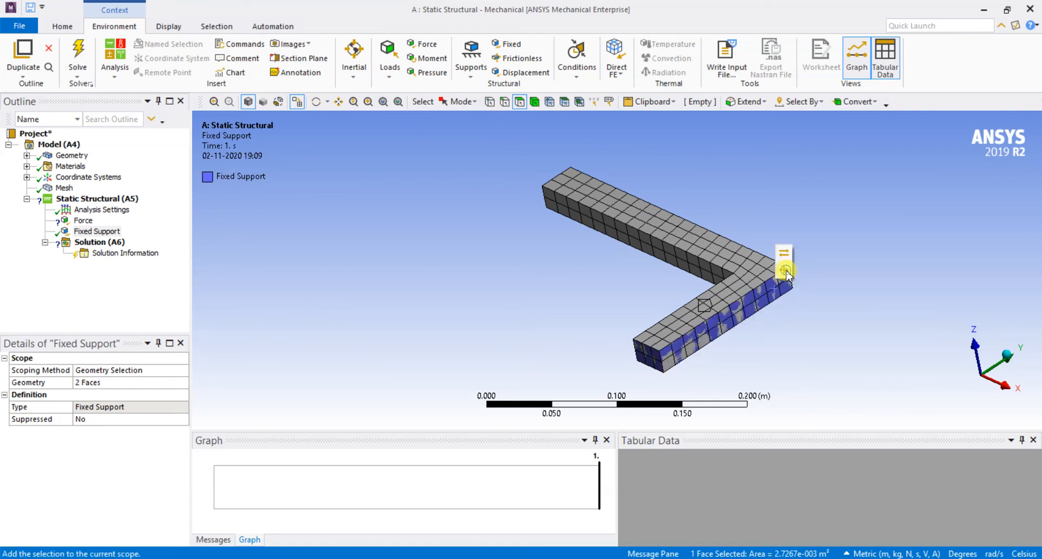
pyautogui.click(334, 322)
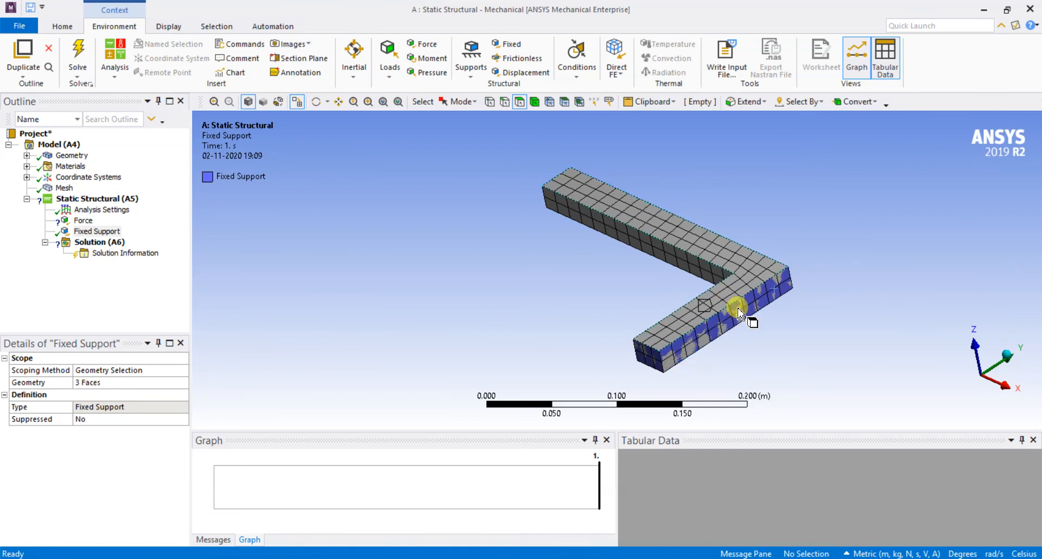
pyautogui.click(747, 294)
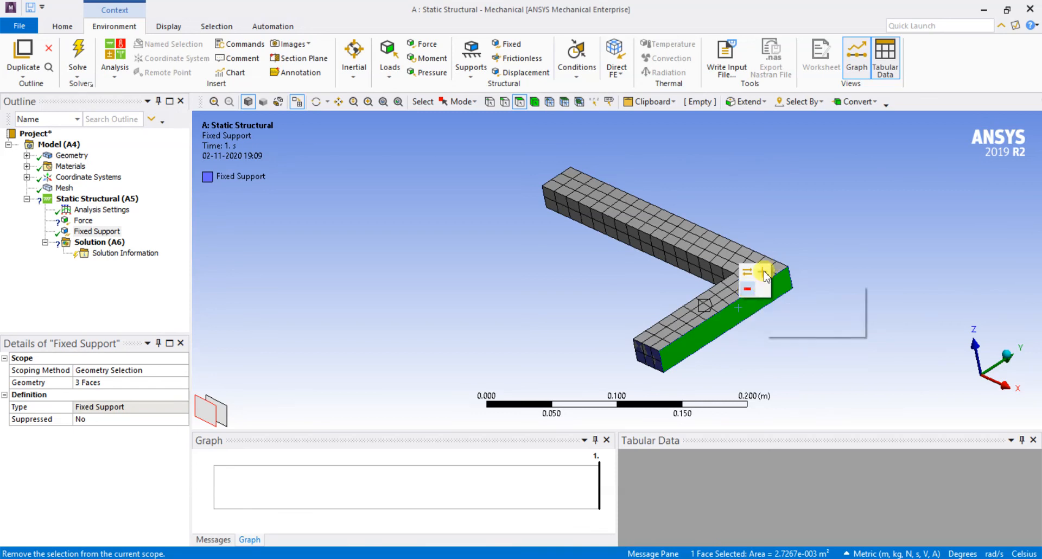
pyautogui.moveTo(593, 288); pyautogui.dragTo(717, 288, button='middle')
pyautogui.moveTo(786, 282); pyautogui.dragTo(705, 274, button='middle')
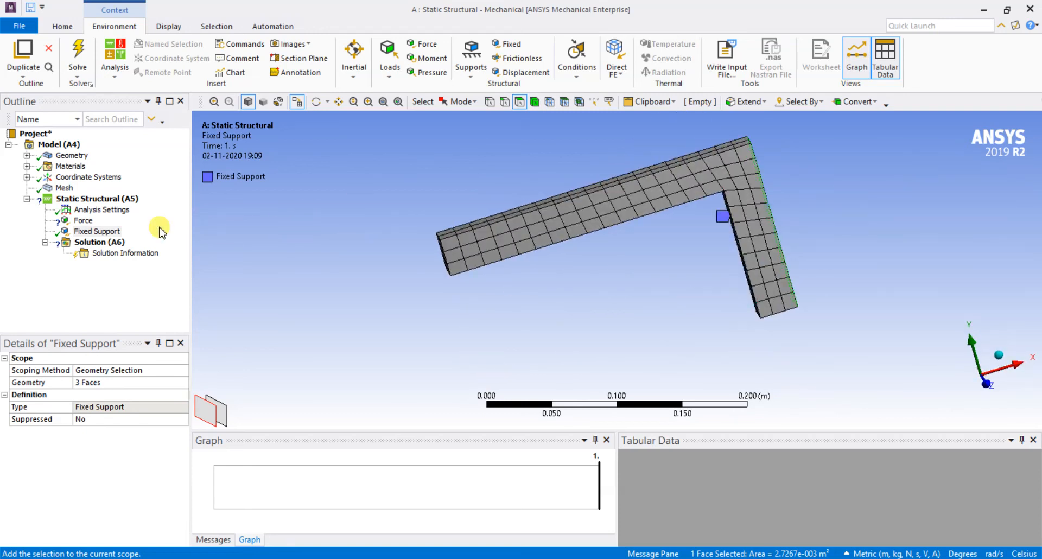
# Step: Scope the Force load to the free end face of the L-angle's long leg
pyautogui.click(82, 220)
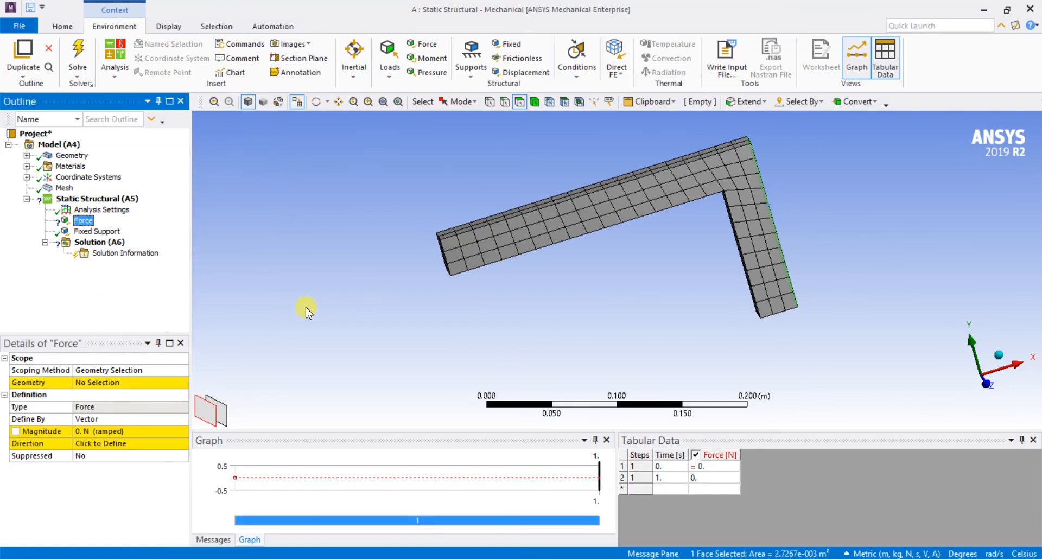
pyautogui.moveTo(384, 267); pyautogui.dragTo(520, 225, button='middle')
pyautogui.click(513, 202)
pyautogui.click(95, 383)
pyautogui.click(91, 383)
pyautogui.moveTo(467, 225)
pyautogui.mouseDown(button='middle')
pyautogui.moveTo(342, 342)
pyautogui.moveTo(432, 329)
pyautogui.moveTo(430, 307)
pyautogui.mouseUp(button='middle')
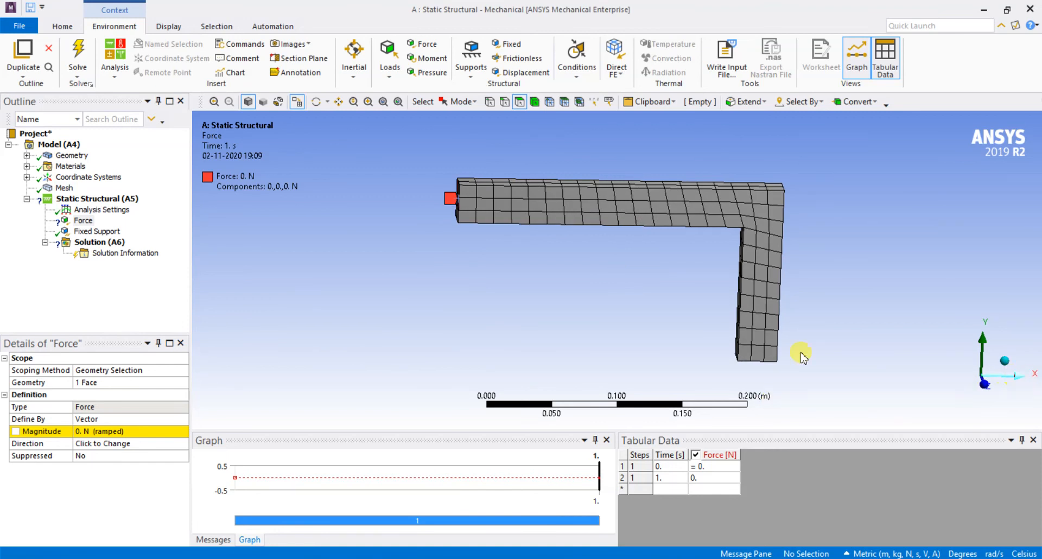
# Step: Define the Force by Components and set its X Component to -10000 N
pyautogui.click(81, 432)
pyautogui.click(157, 414)
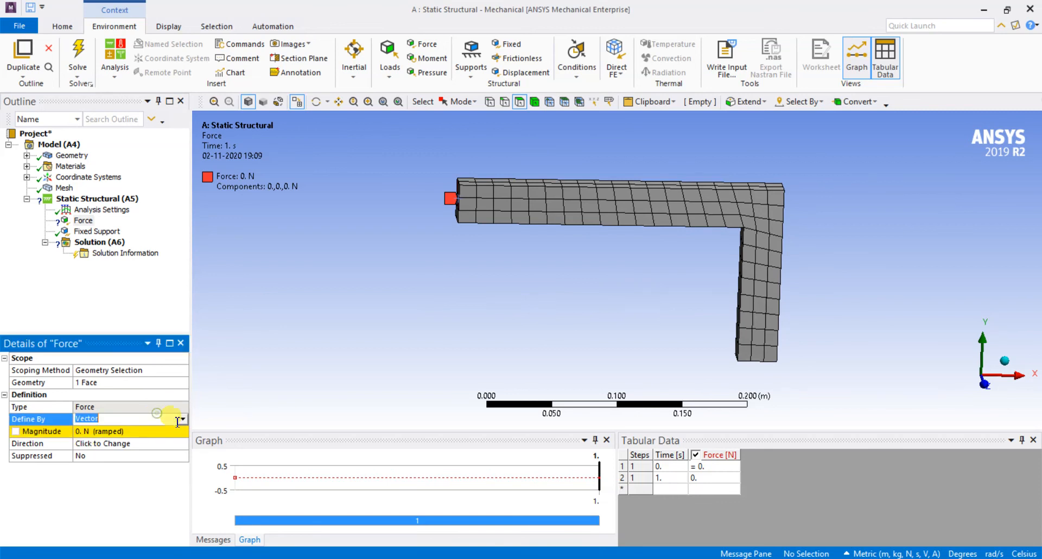
pyautogui.click(182, 420)
pyautogui.click(116, 434)
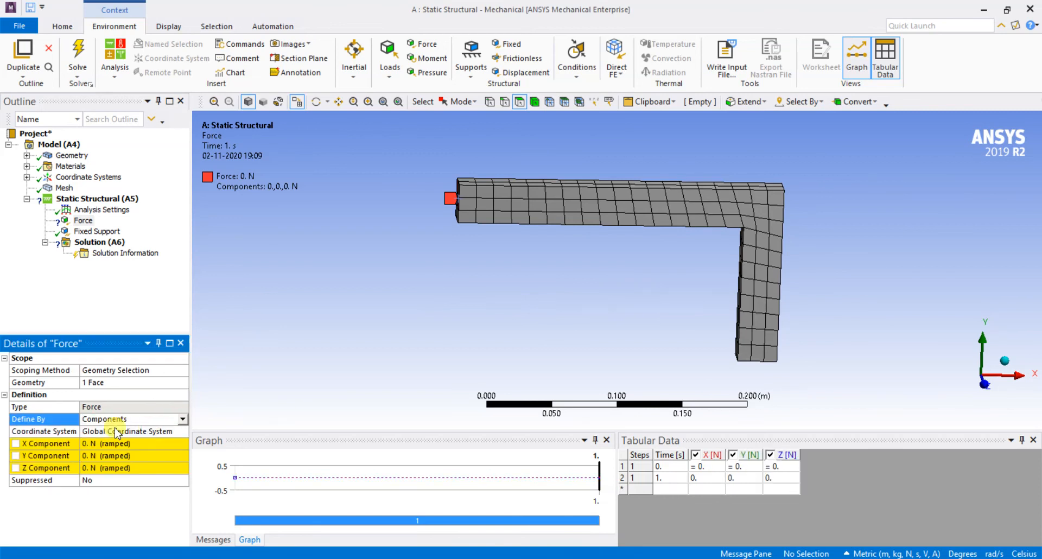
pyautogui.click(95, 444)
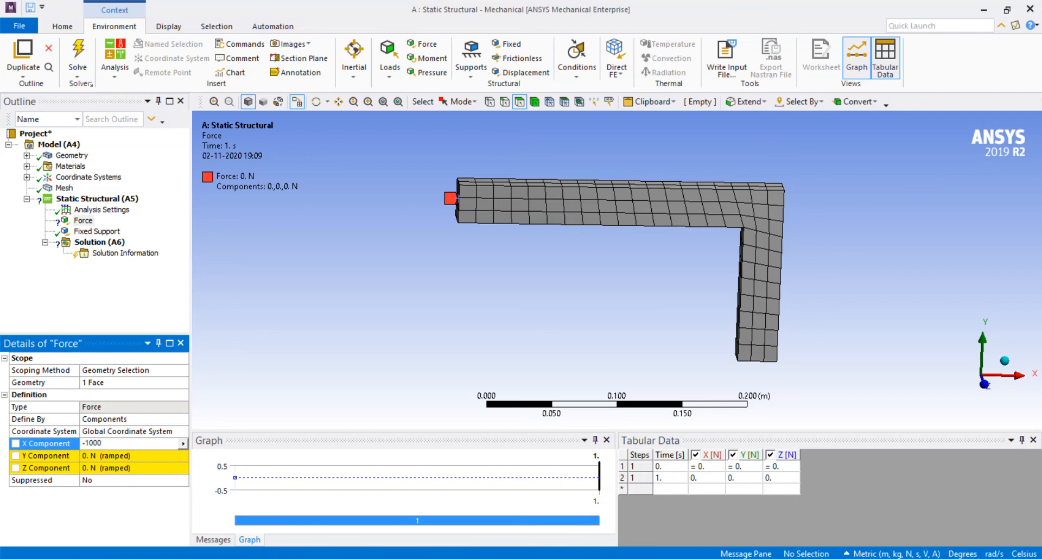
pyautogui.write('-10000')
pyautogui.press('Return')
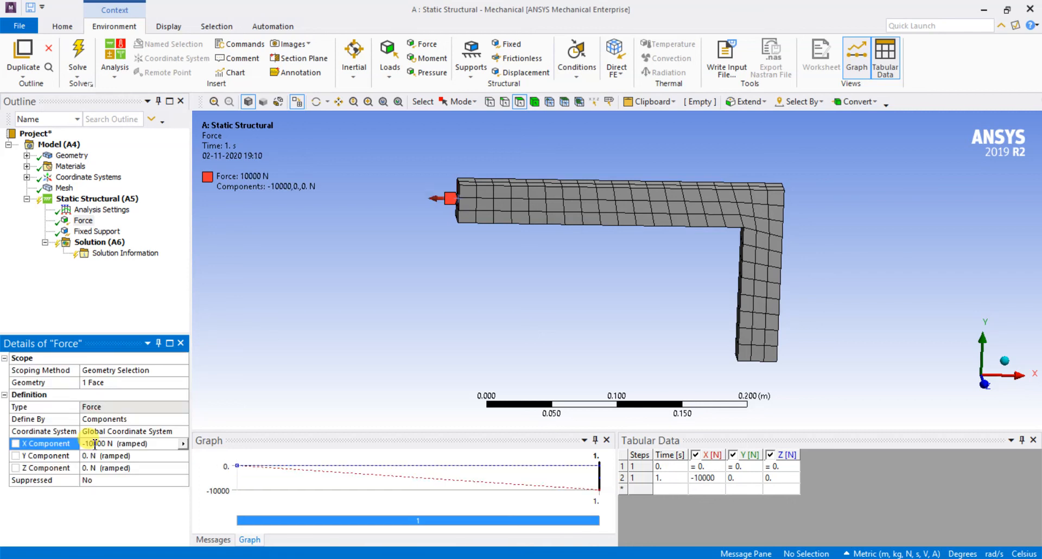
# Step: Insert a Total Deformation result into the Solution
pyautogui.click(97, 242)
pyautogui.rightClick(98, 242)
pyautogui.moveTo(139, 249)
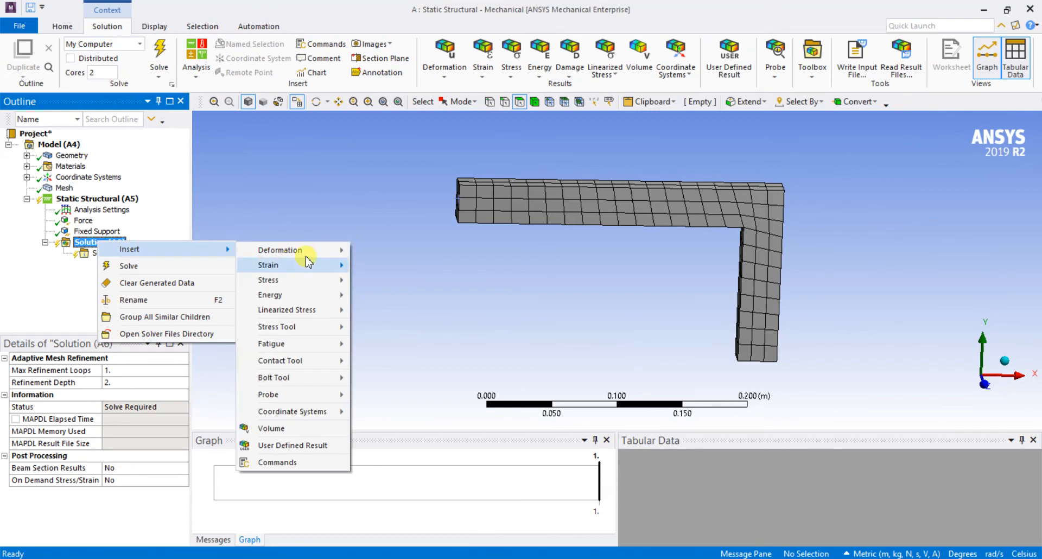
pyautogui.moveTo(320, 250)
pyautogui.click(374, 250)
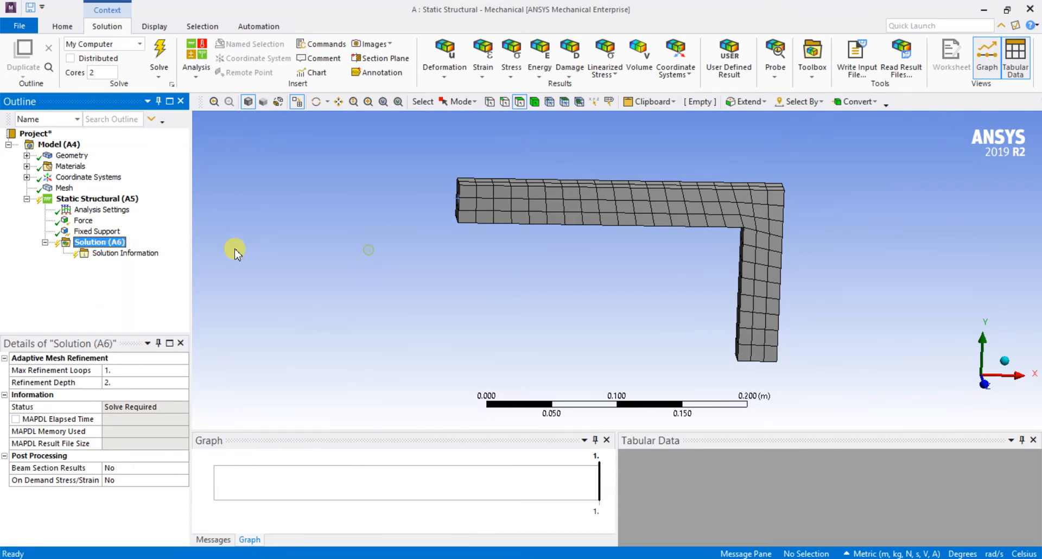
# Step: Insert an Equivalent Elastic Strain result and an Equivalent (von-Mises) Stress result into the Solution
pyautogui.rightClick(115, 242)
pyautogui.moveTo(163, 247)
pyautogui.moveTo(298, 265)
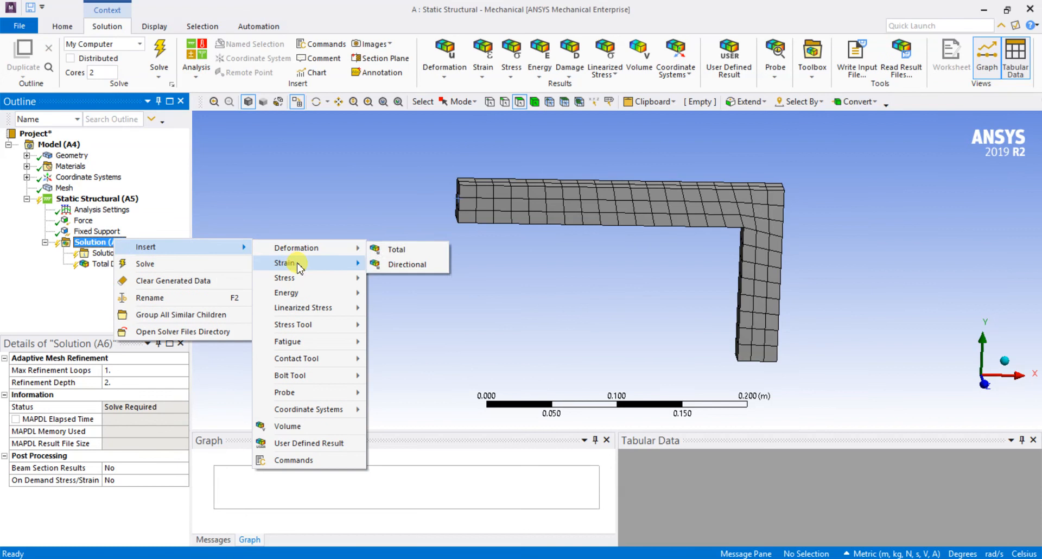
pyautogui.click(404, 264)
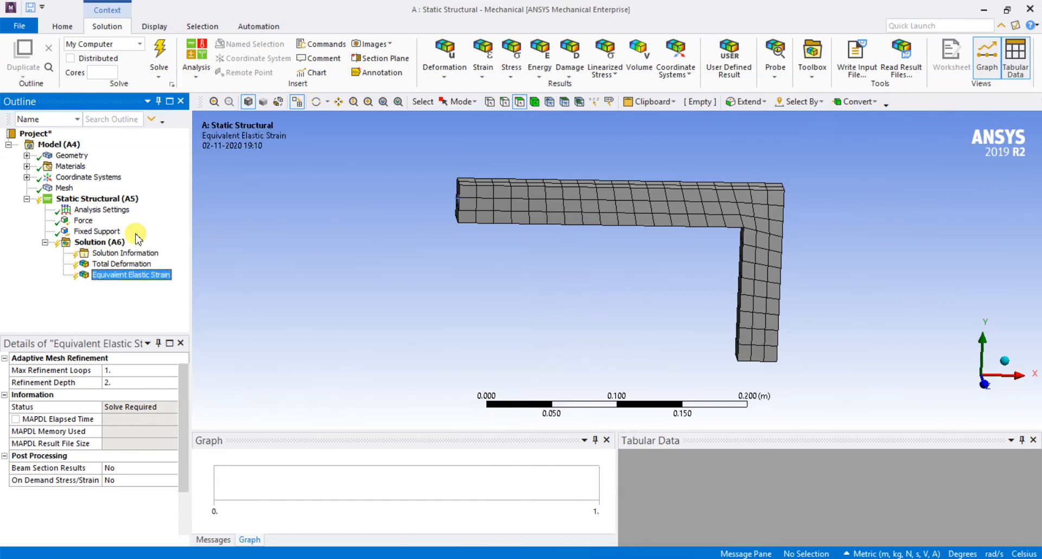
pyautogui.rightClick(107, 247)
pyautogui.moveTo(198, 250)
pyautogui.moveTo(334, 284)
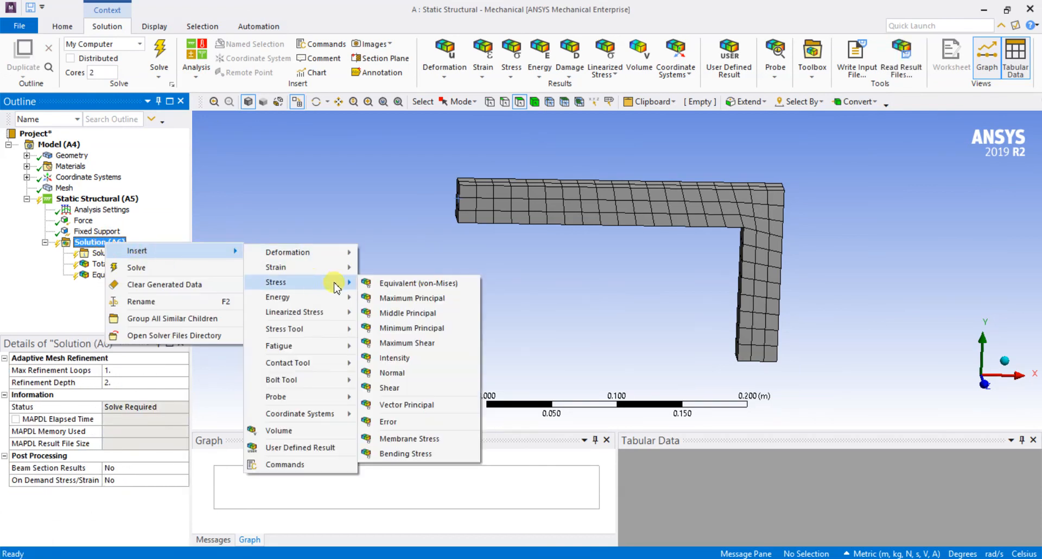
pyautogui.click(421, 284)
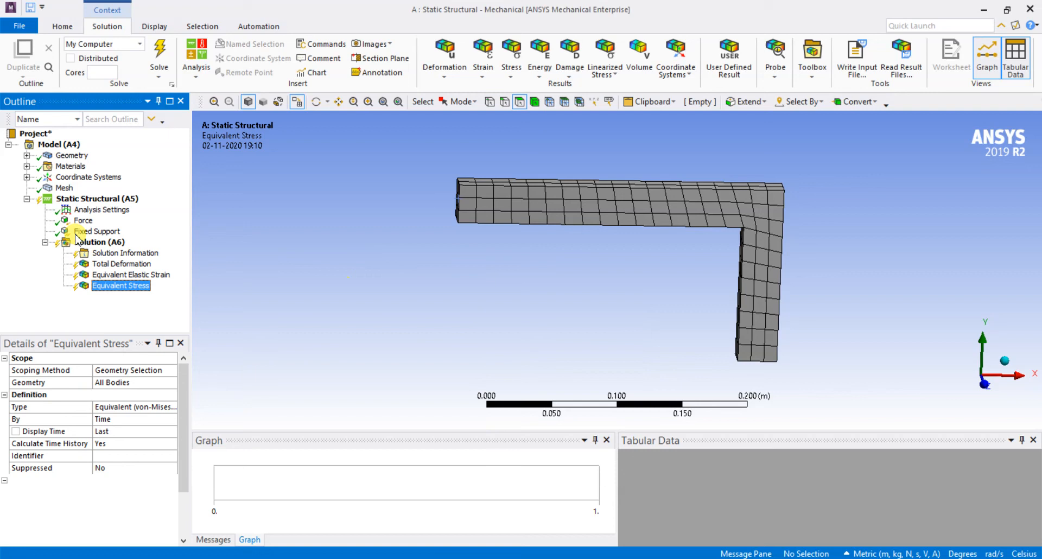
# Step: Solve the static structural analysis with the -10000 N load, moving the progress window clear of the model
pyautogui.rightClick(114, 242)
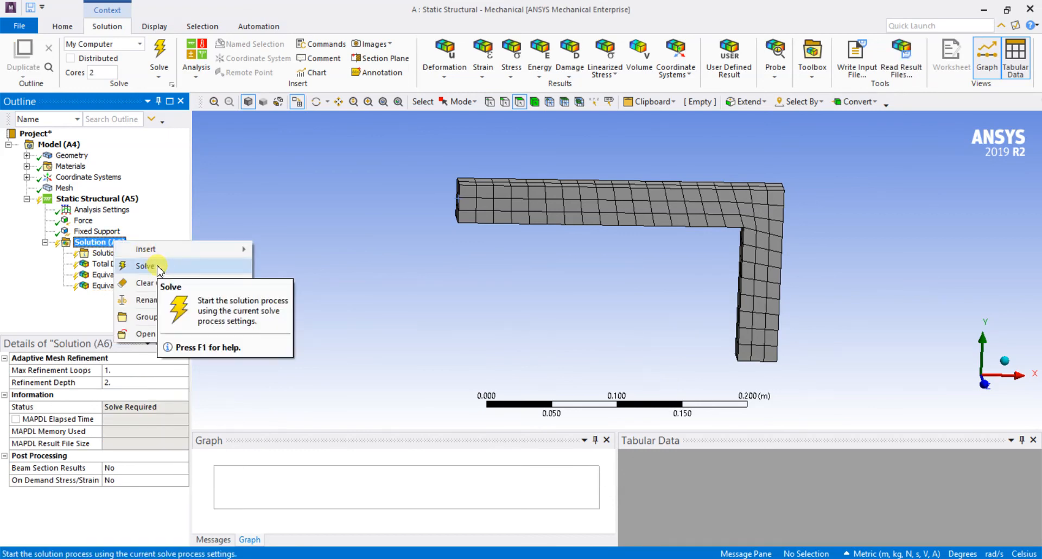
pyautogui.click(157, 269)
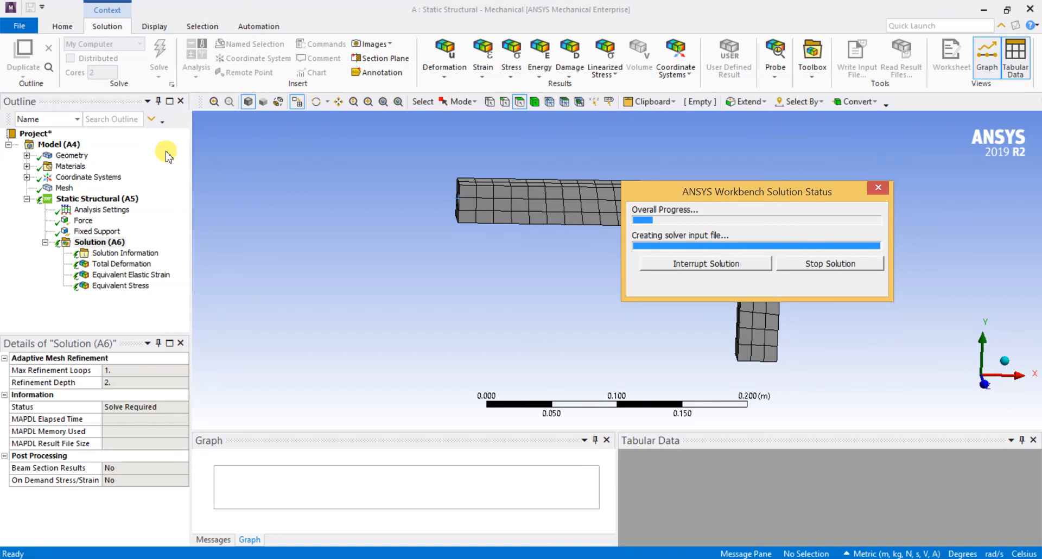
pyautogui.moveTo(656, 195); pyautogui.dragTo(218, 222)
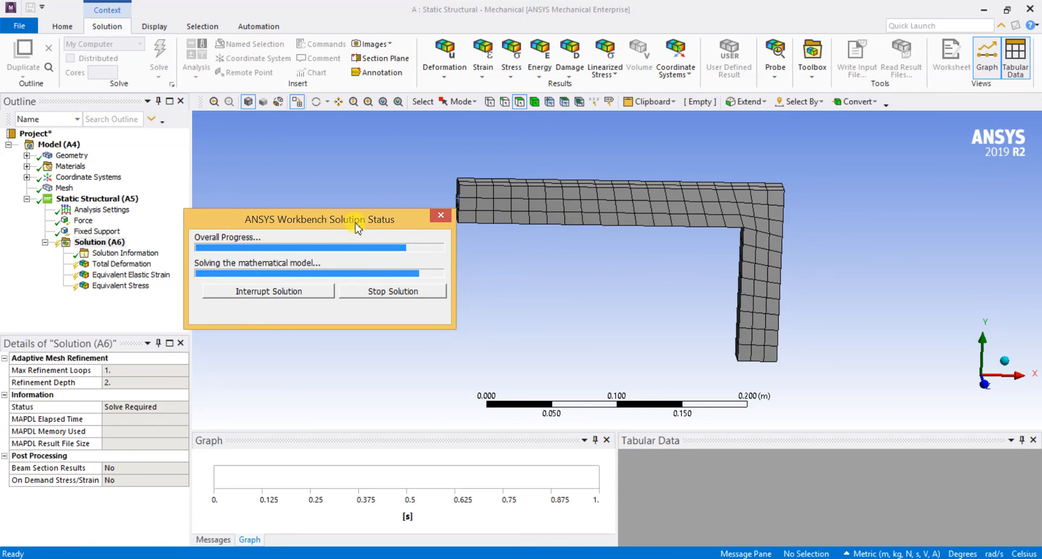
# Step: Display the Total Deformation result on the L-angle at 1.0 (True Scale)
pyautogui.click(108, 264)
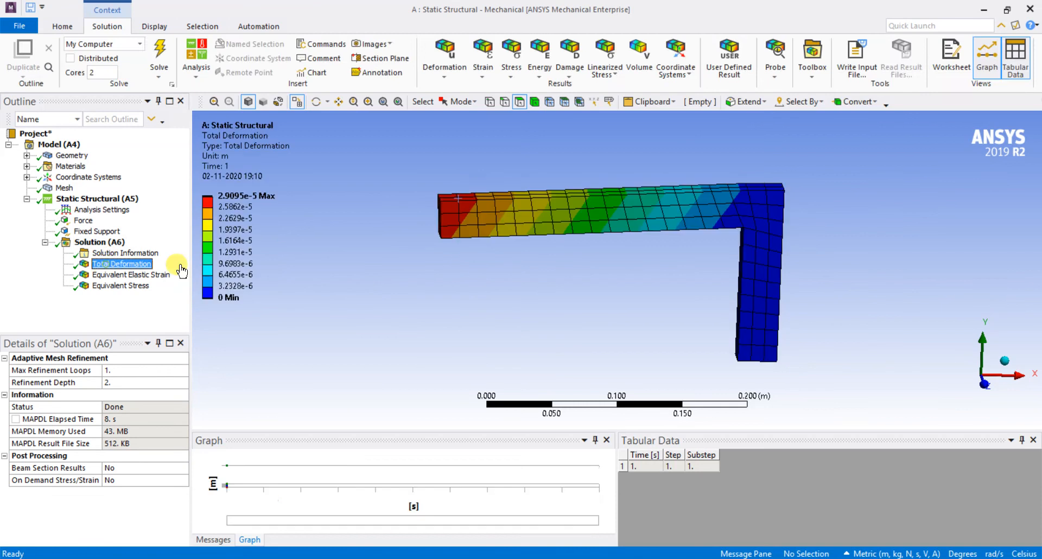
pyautogui.moveTo(396, 283); pyautogui.dragTo(378, 201, button='middle')
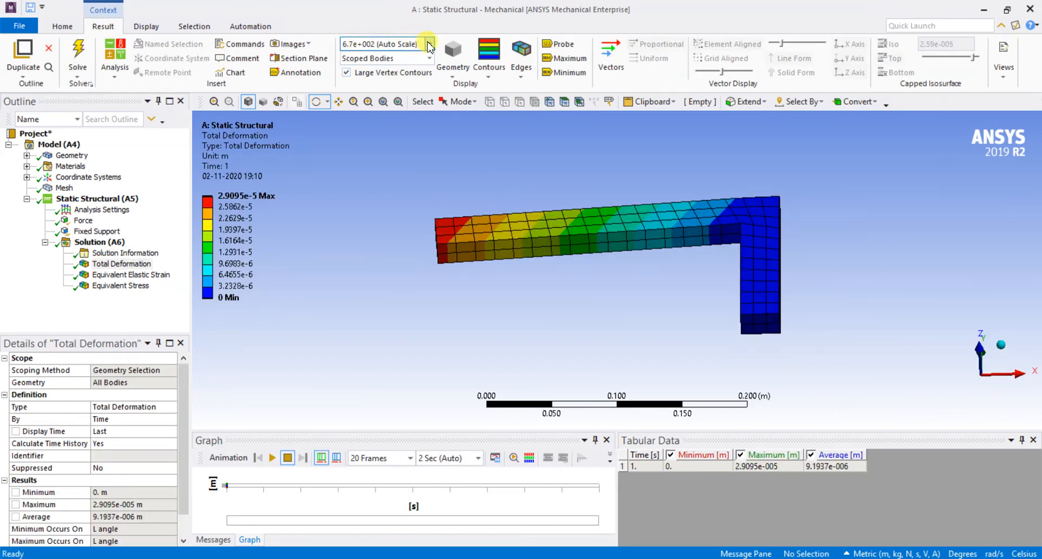
pyautogui.click(429, 45)
pyautogui.click(403, 64)
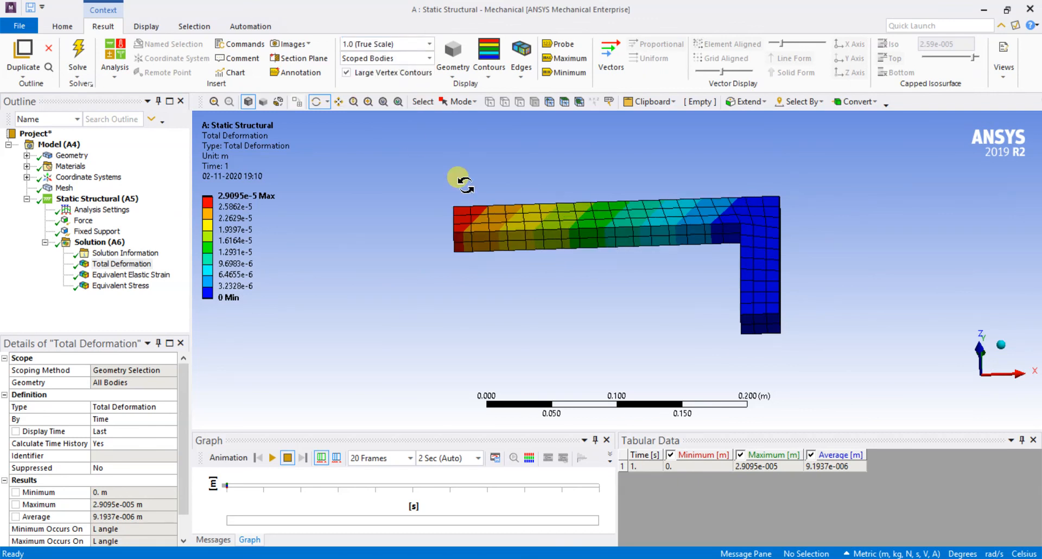
pyautogui.moveTo(616, 186); pyautogui.dragTo(618, 233, button='middle')
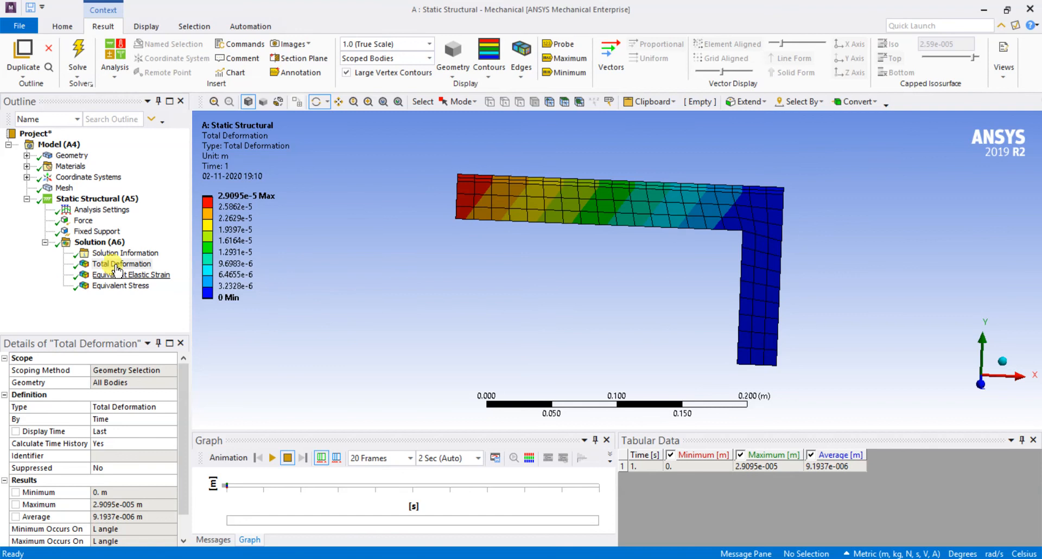
# Step: Set the Force's X Component to -1.e+006 N
pyautogui.click(83, 220)
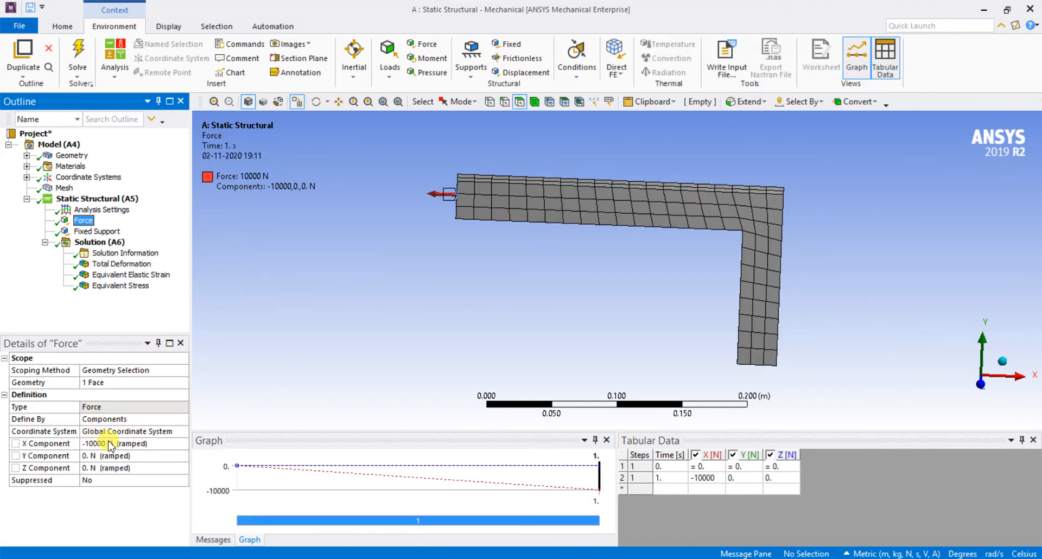
pyautogui.click(107, 443)
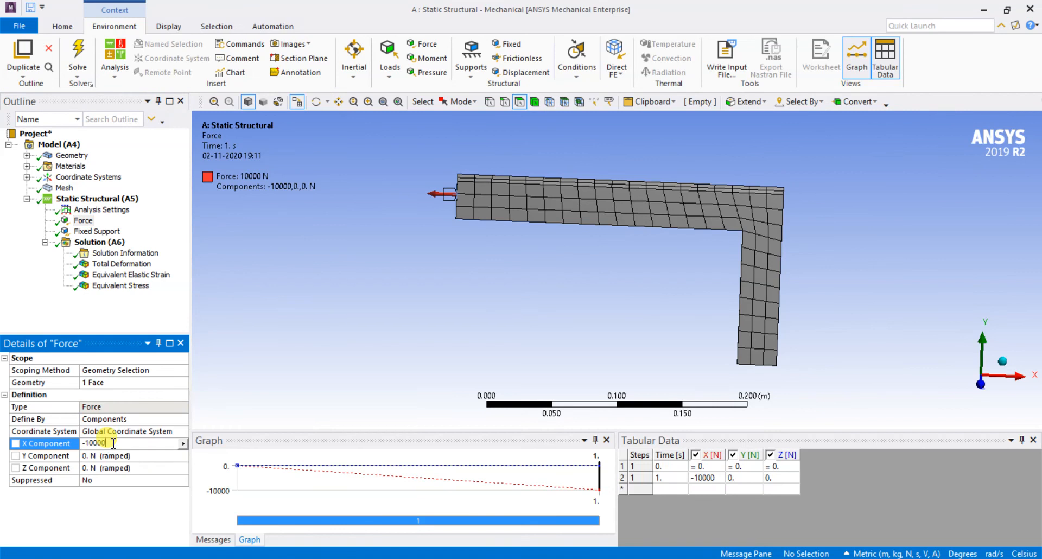
pyautogui.press('Return')
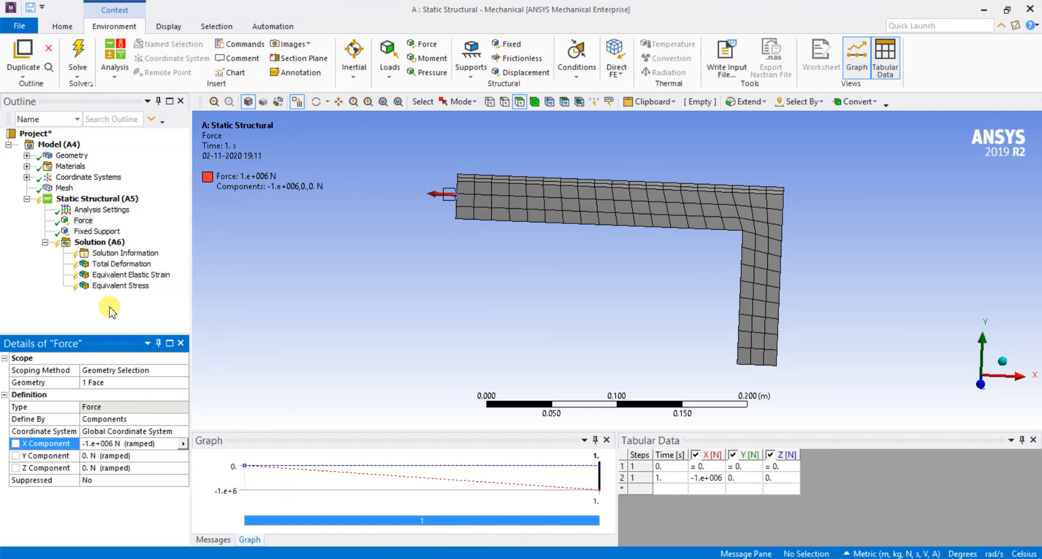
# Step: Solve the analysis again with the changed force, keeping the progress window away from the model
pyautogui.rightClick(112, 246)
pyautogui.click(319, 264)
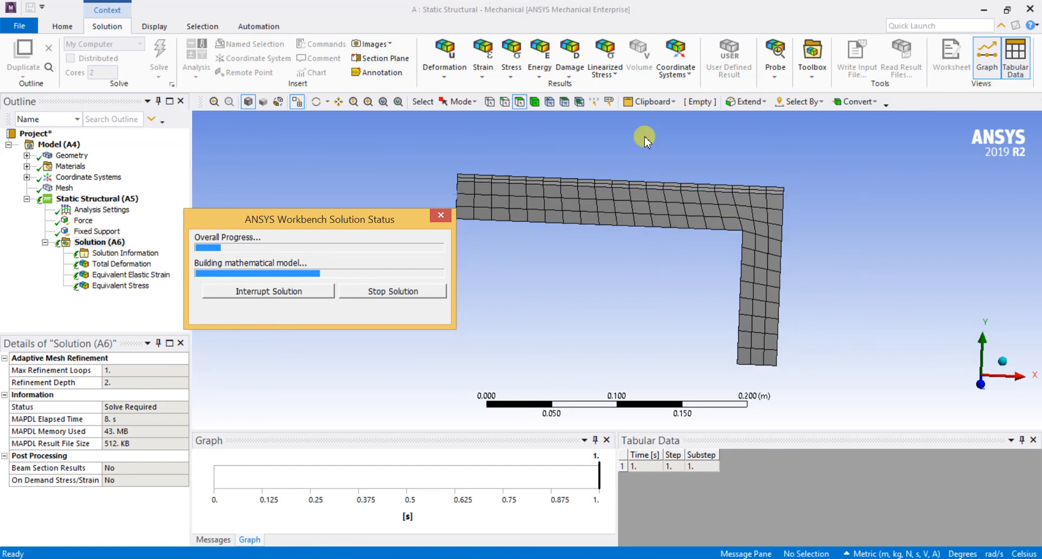
pyautogui.moveTo(344, 219); pyautogui.dragTo(301, 168)
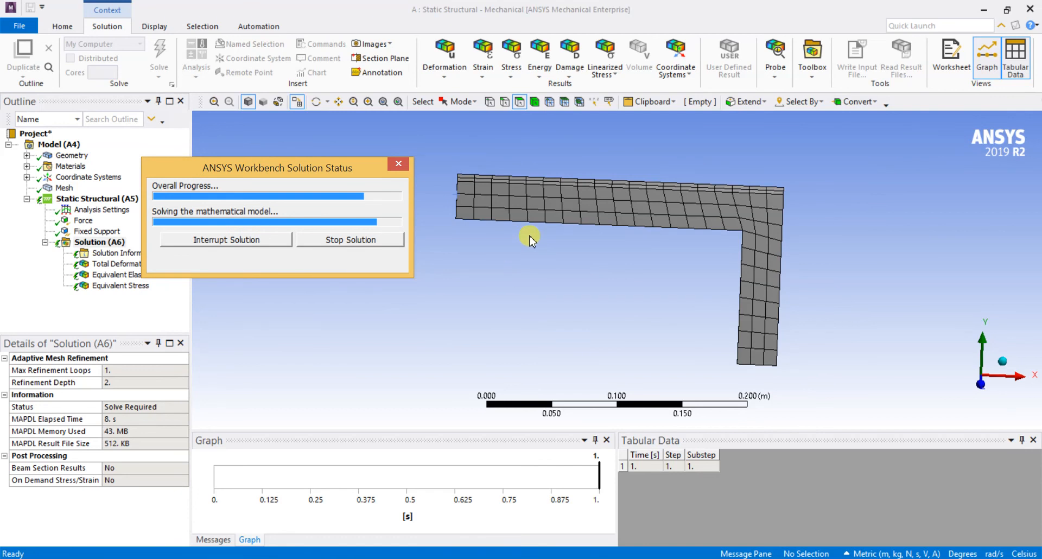
# Step: Display the Total Deformation result for the -1.e+006 N load and examine its contour legend
pyautogui.click(129, 265)
pyautogui.moveTo(414, 291); pyautogui.dragTo(453, 290)
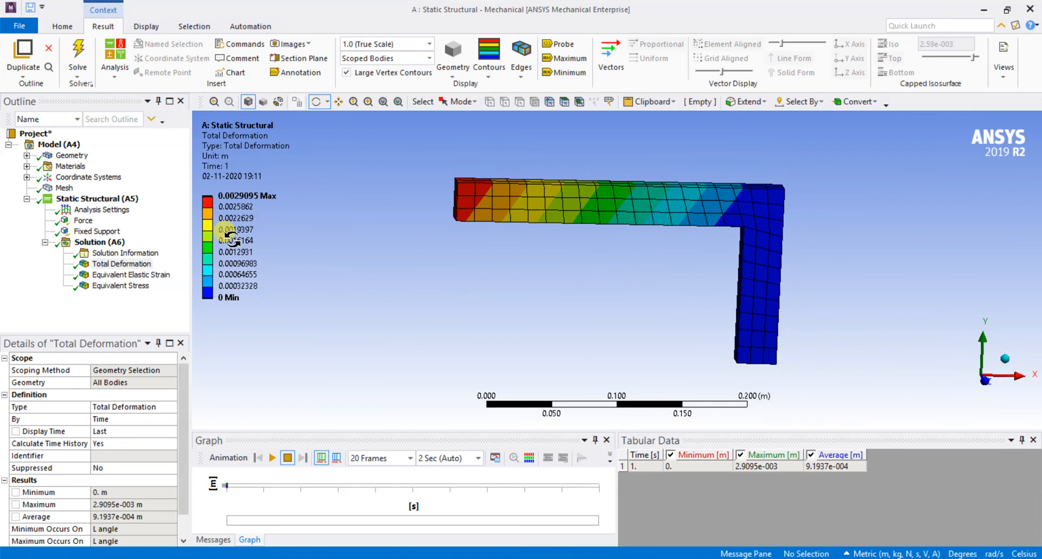
pyautogui.click(237, 206)
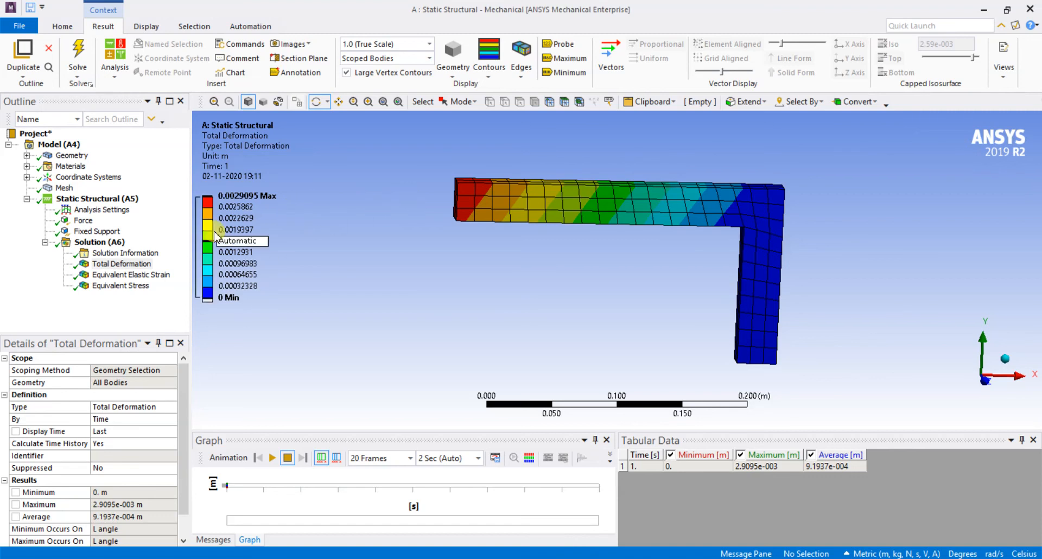
# Step: View the deformed L-angle at 6.7 (Auto Scale) and 33 (5x Auto), then return it to 1.0 (True Scale)
pyautogui.click(429, 44)
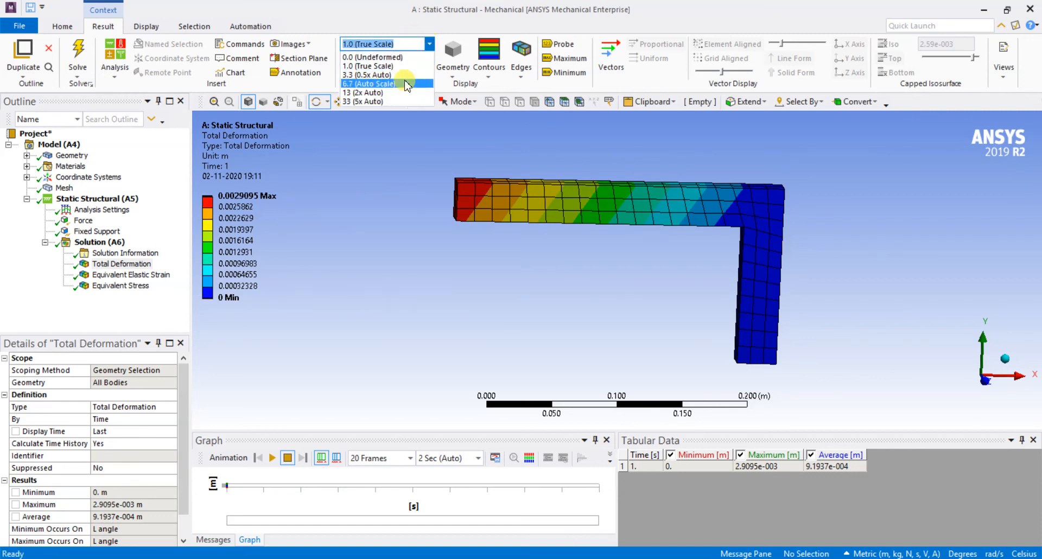
pyautogui.click(404, 85)
pyautogui.click(432, 48)
pyautogui.click(389, 108)
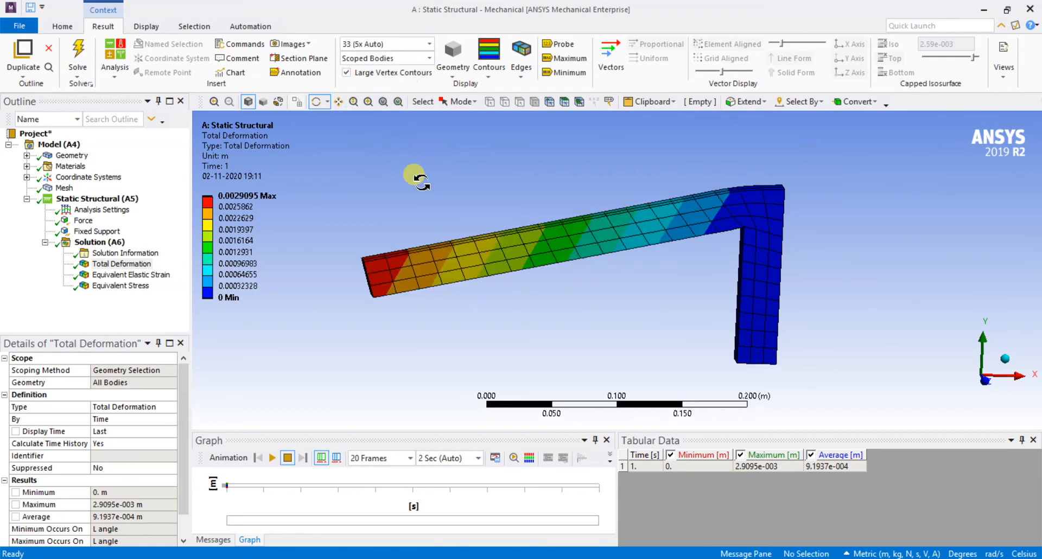
pyautogui.click(429, 44)
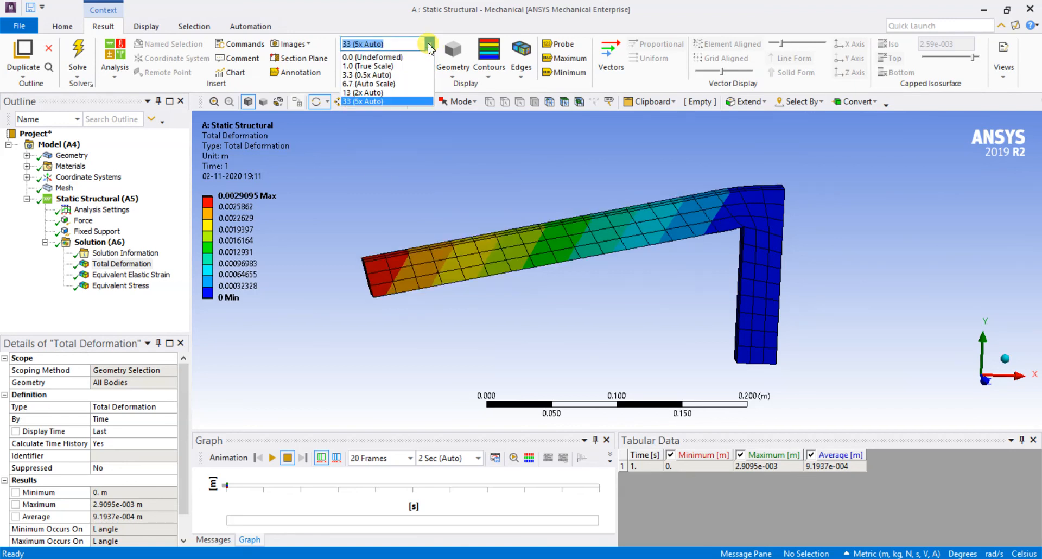
pyautogui.click(374, 66)
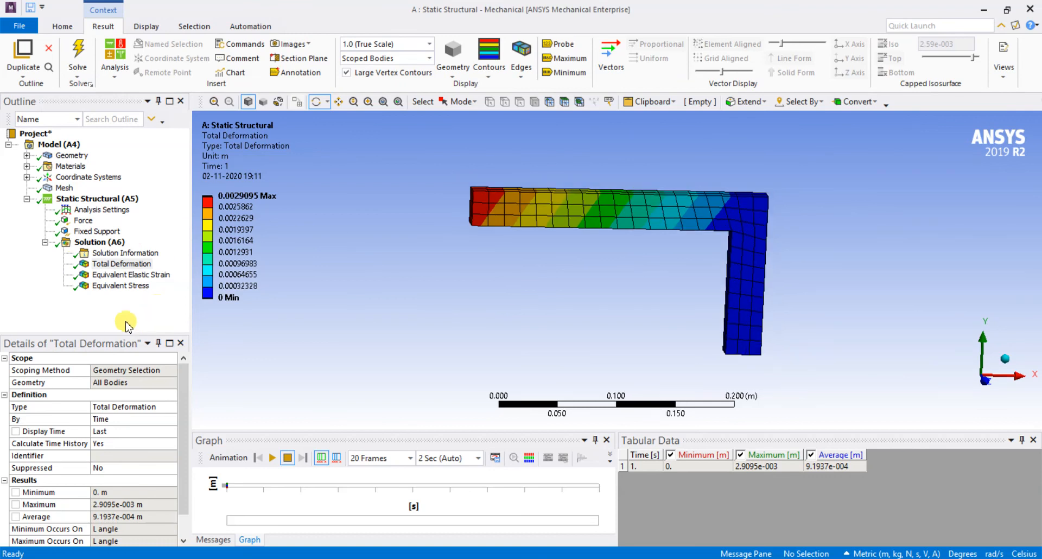
# Step: Reverse the Force's direction by setting its X Component to 1000000 N
pyautogui.click(80, 221)
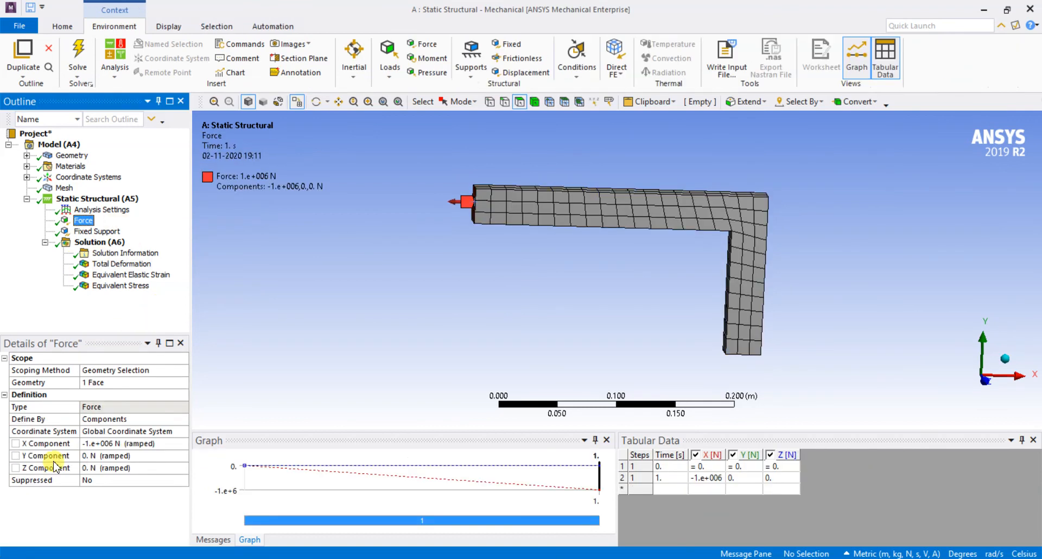
pyautogui.click(92, 444)
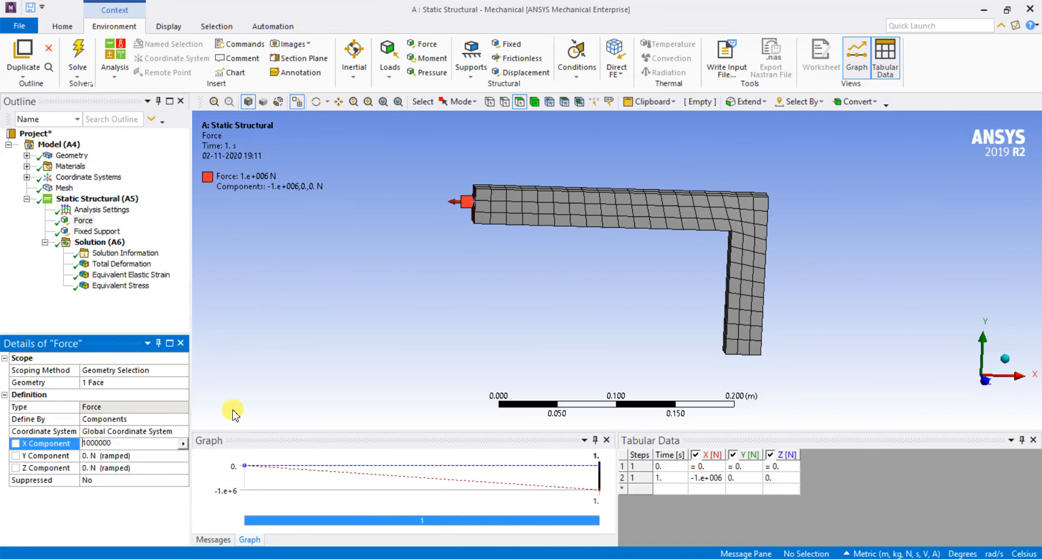
pyautogui.press('Return')
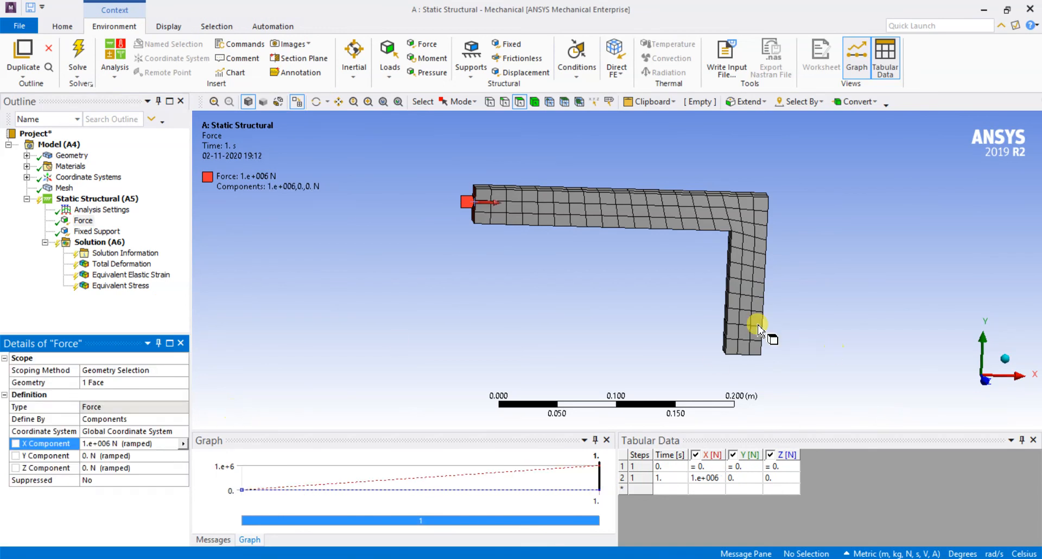
# Step: Solve the analysis with the positive X force, moving the progress window up out of the way
pyautogui.rightClick(119, 242)
pyautogui.click(145, 263)
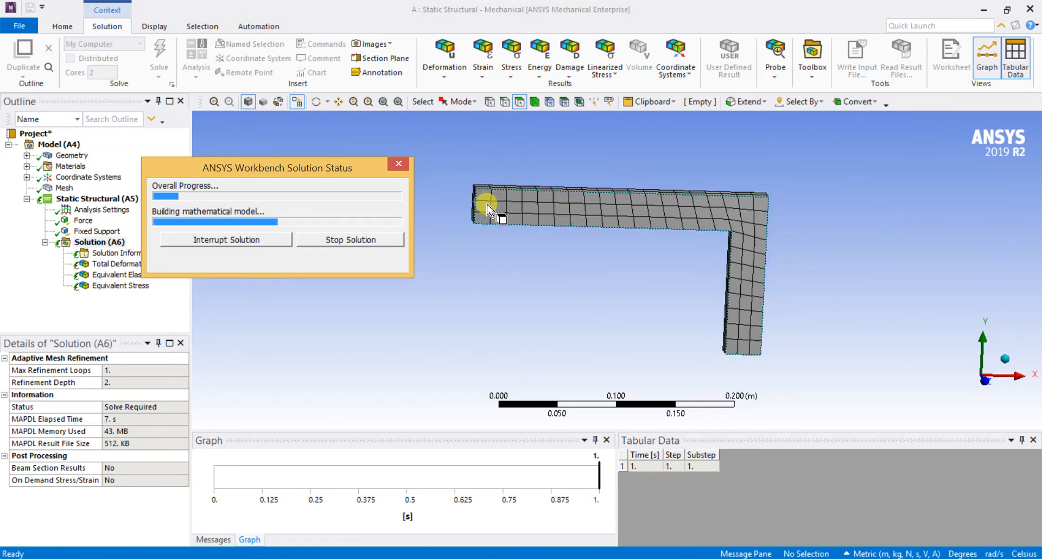
pyautogui.moveTo(251, 167); pyautogui.dragTo(294, 129)
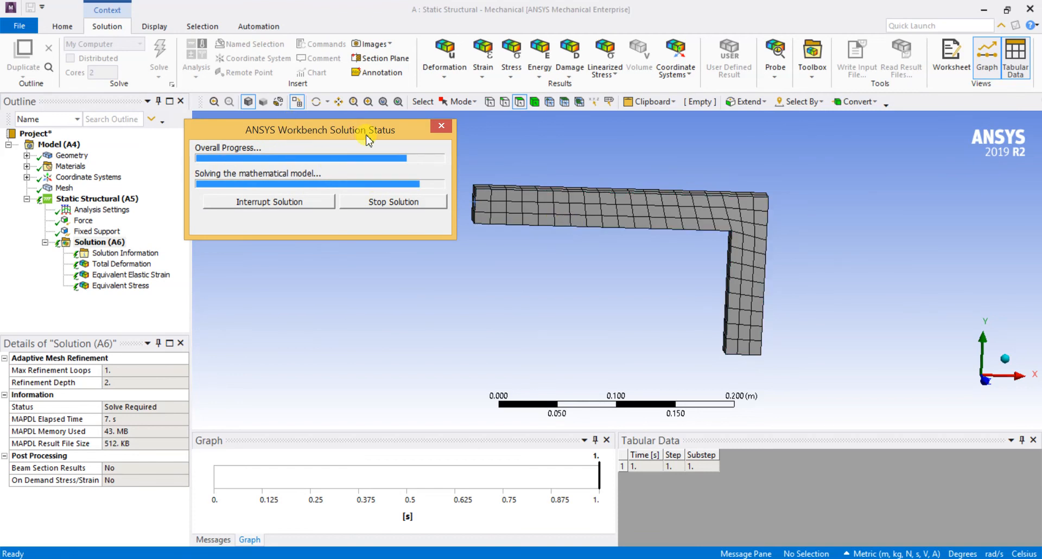
# Step: Display the Total Deformation result for the 1.e+006 N load and examine its maximum on the legend
pyautogui.click(120, 264)
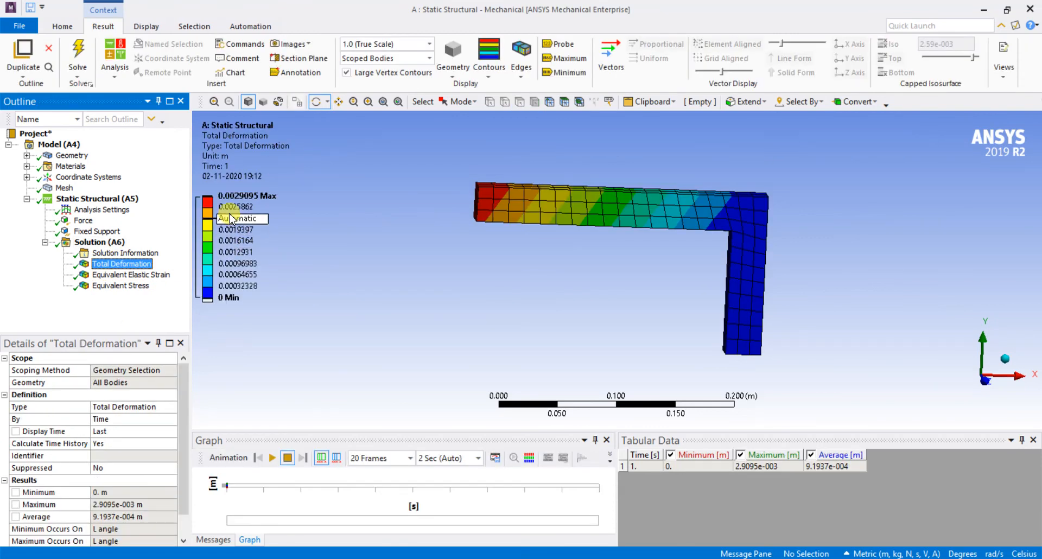
pyautogui.moveTo(387, 245); pyautogui.dragTo(354, 244)
pyautogui.click(251, 218)
pyautogui.click(233, 199)
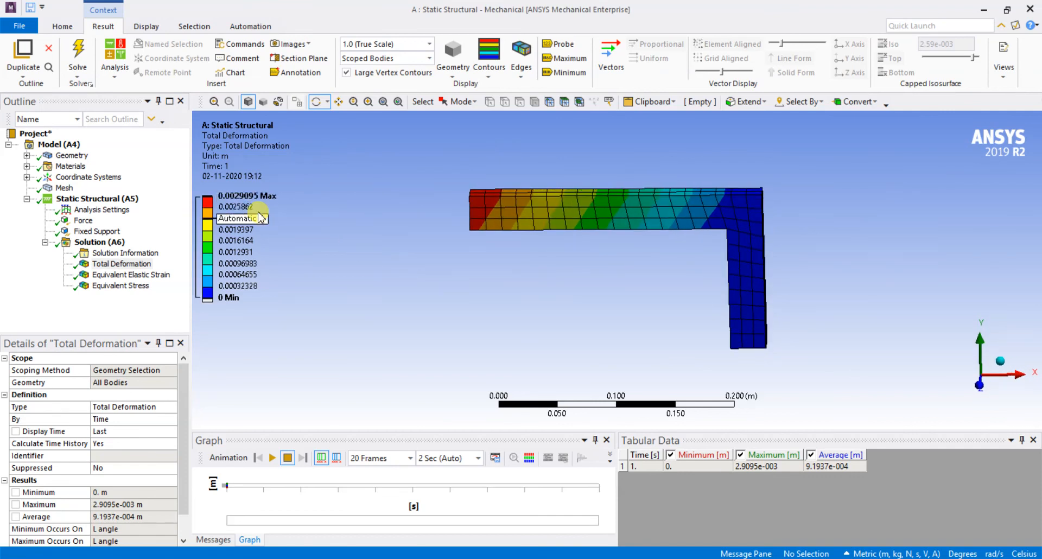
# Step: Review the Equivalent Elastic Strain and Equivalent Stress results, examining the stress contours on the L-angle
pyautogui.click(139, 275)
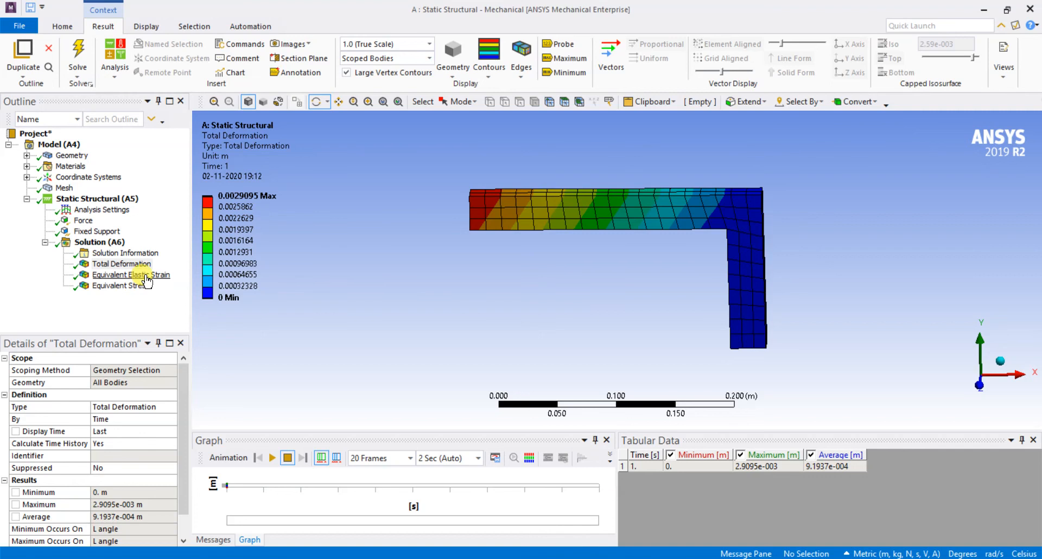
pyautogui.click(120, 285)
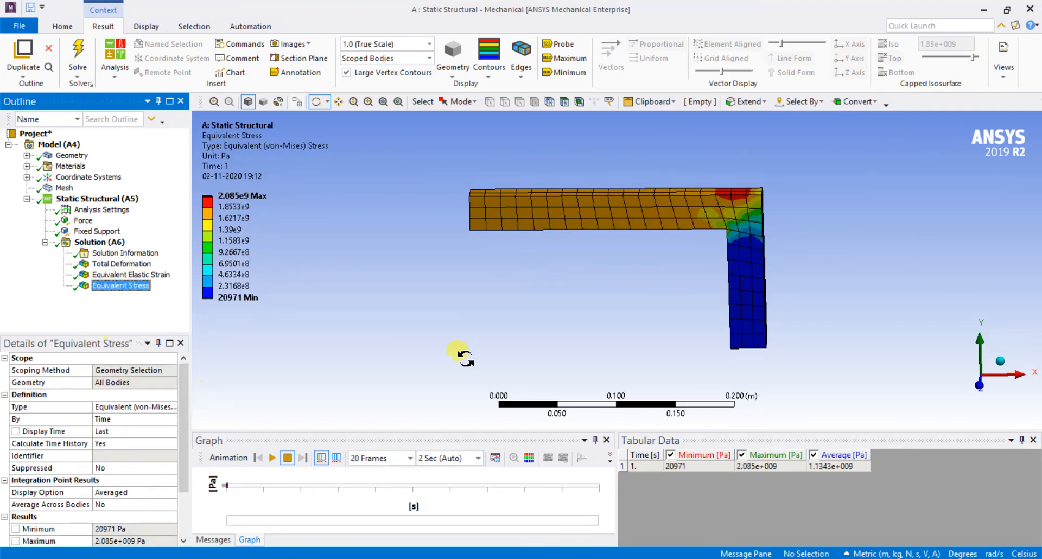
pyautogui.moveTo(595, 325)
pyautogui.mouseDown()
pyautogui.moveTo(607, 273)
pyautogui.moveTo(598, 310)
pyautogui.mouseUp()
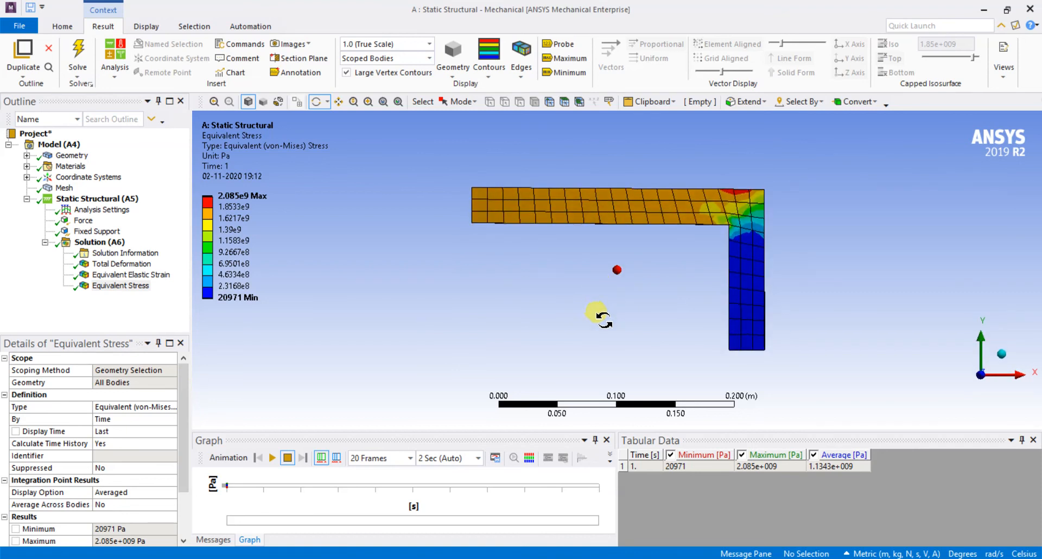